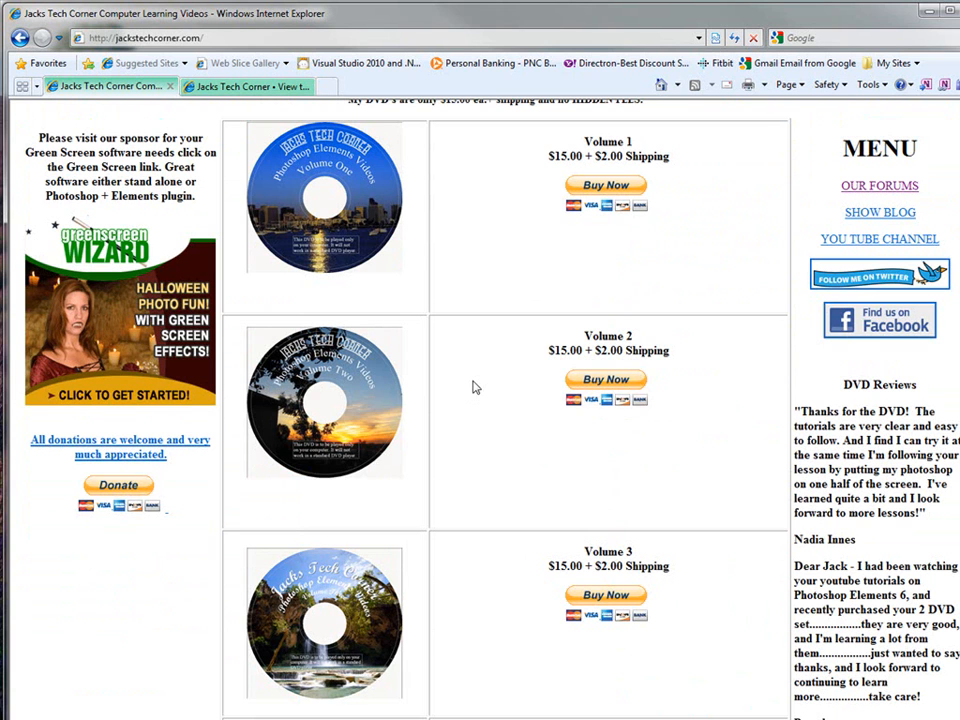
# - Look over the Jacks Tech Corner home page and bring up the forum topic "Portrait pinting"
pyautogui.click(223, 39)
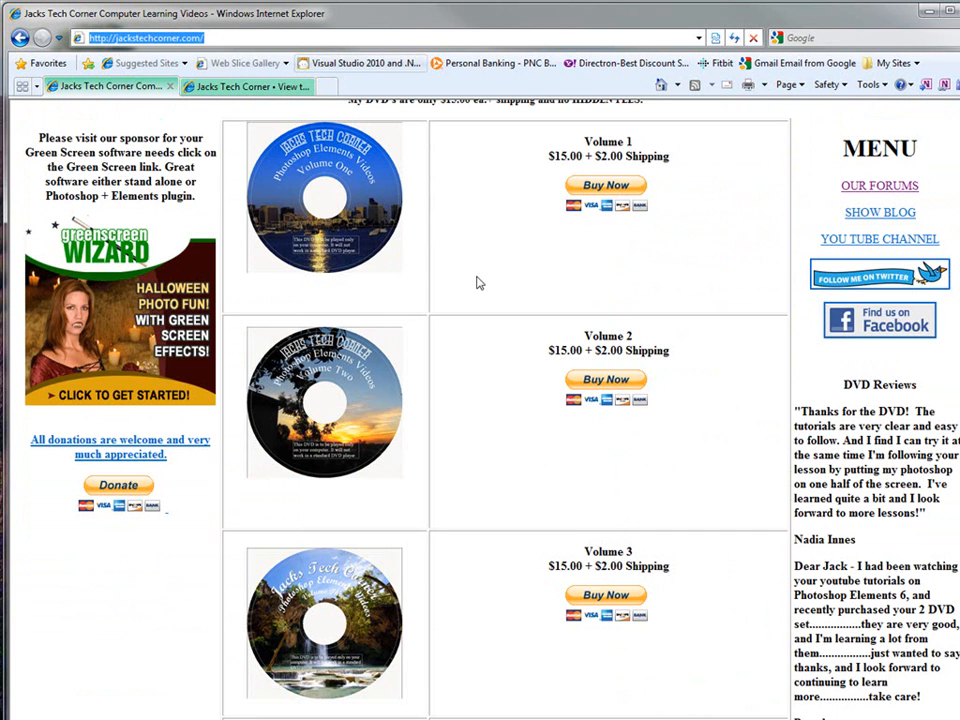
pyautogui.click(490, 492)
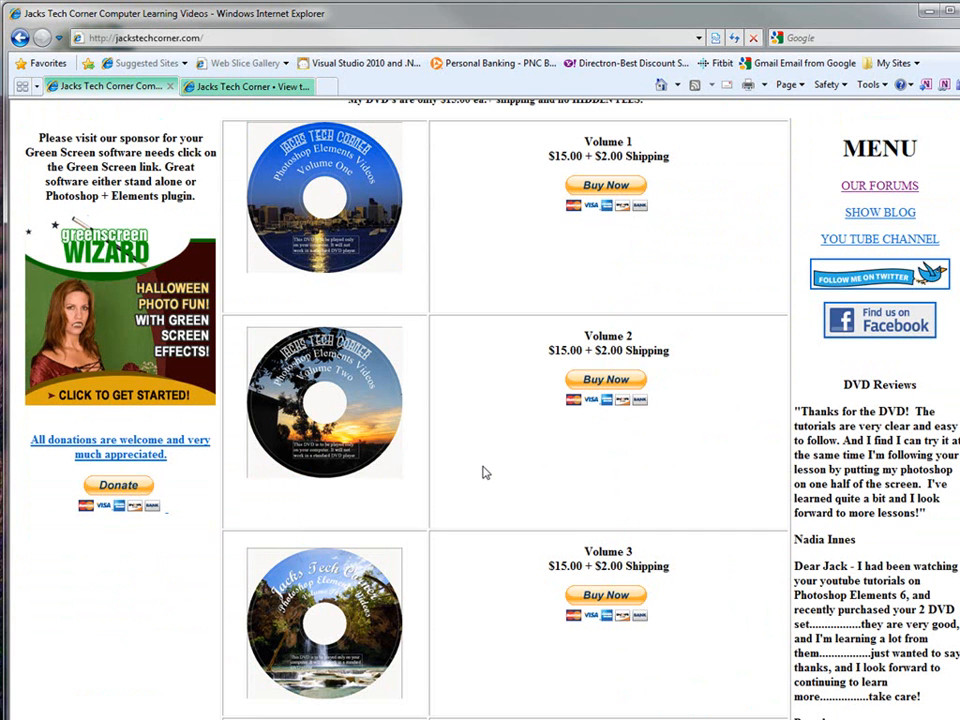
pyautogui.scroll(2, 484, 471)
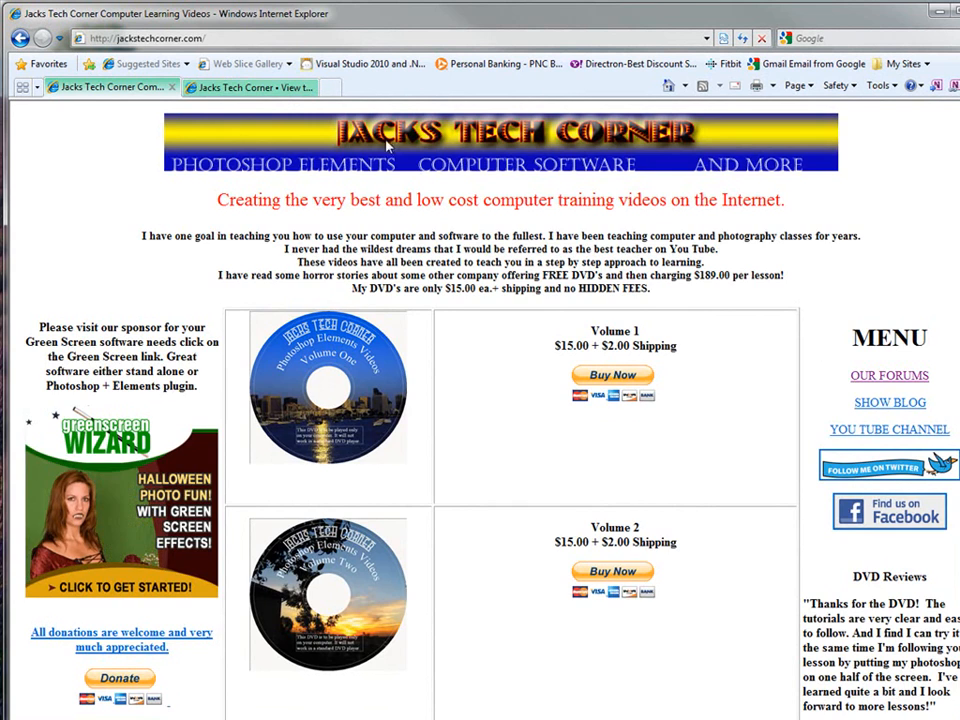
pyautogui.click(268, 87)
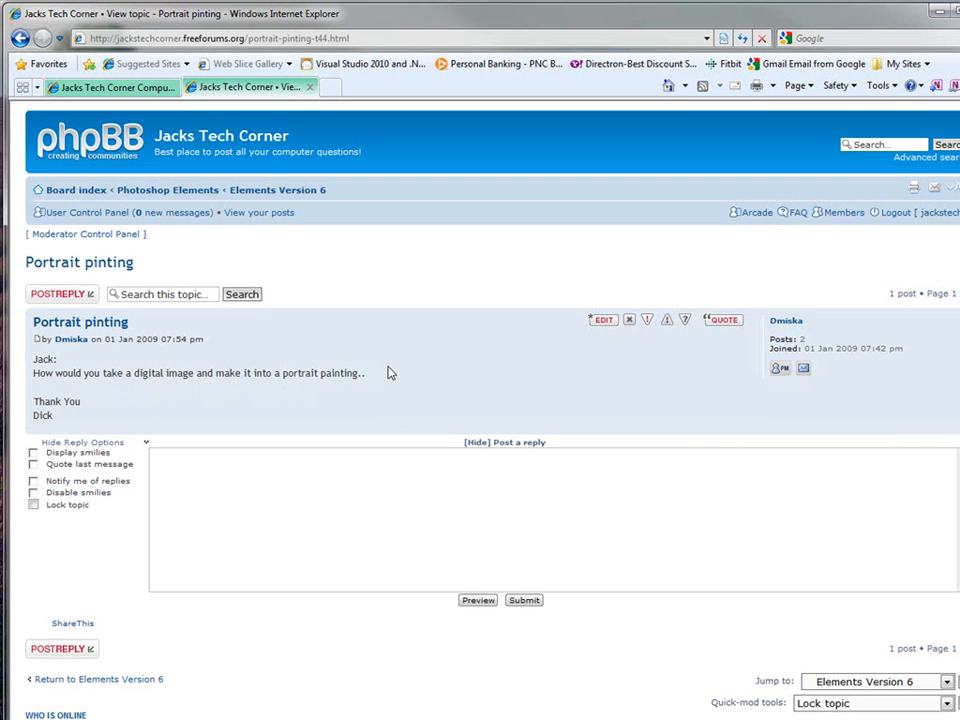
# - Switch to Photoshop Elements, adjust its window size slightly, and close the account password dialog without signing in
pyautogui.click(306, 493)
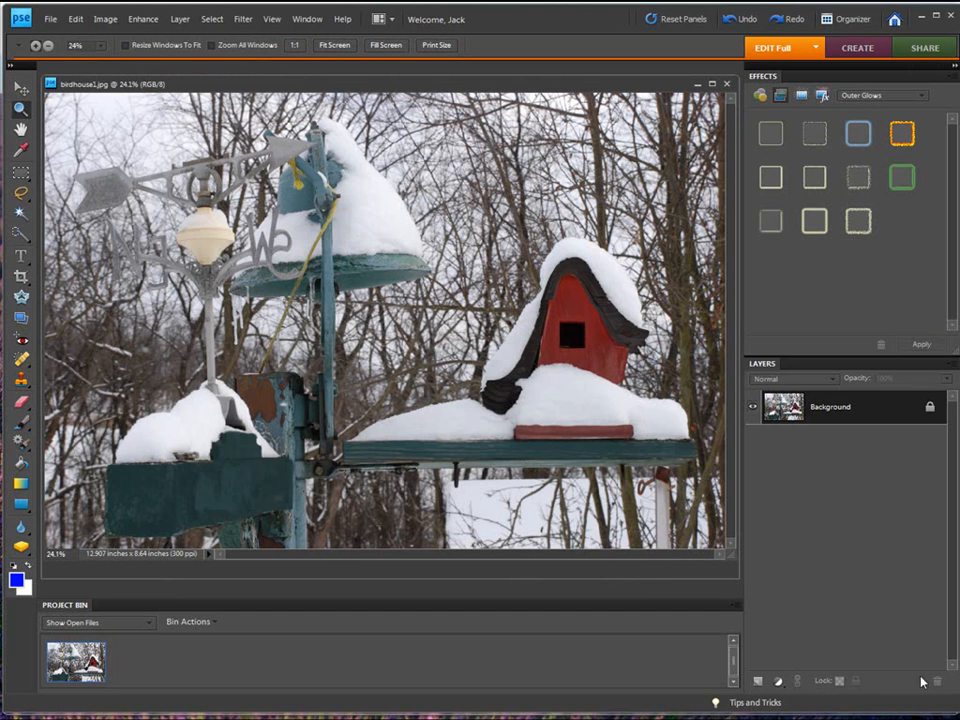
pyautogui.moveTo(955, 705); pyautogui.dragTo(948, 708)
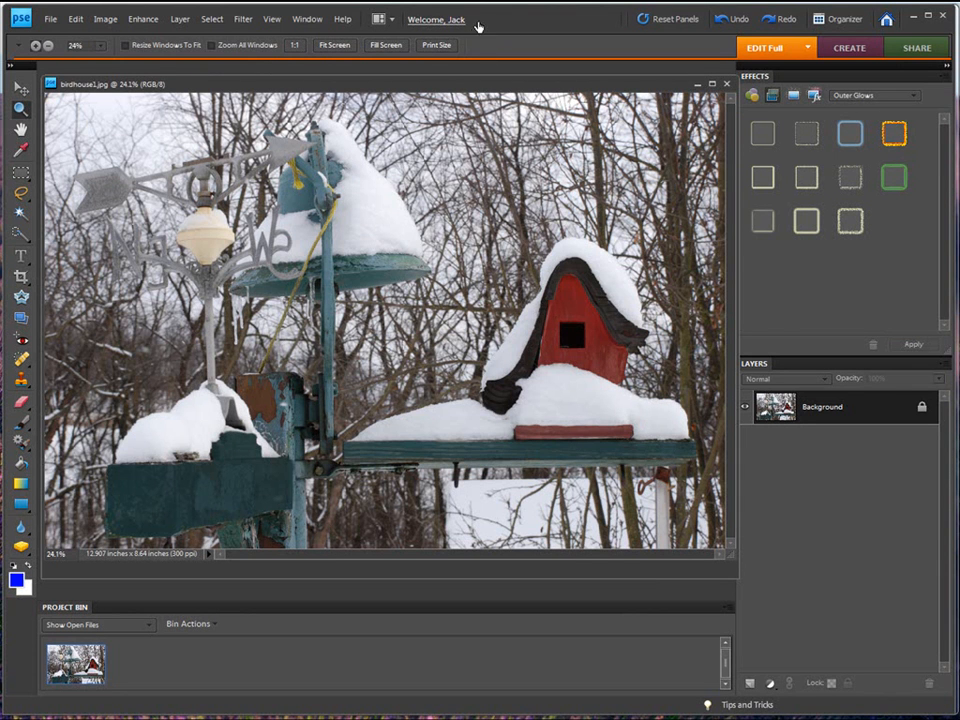
pyautogui.click(504, 24)
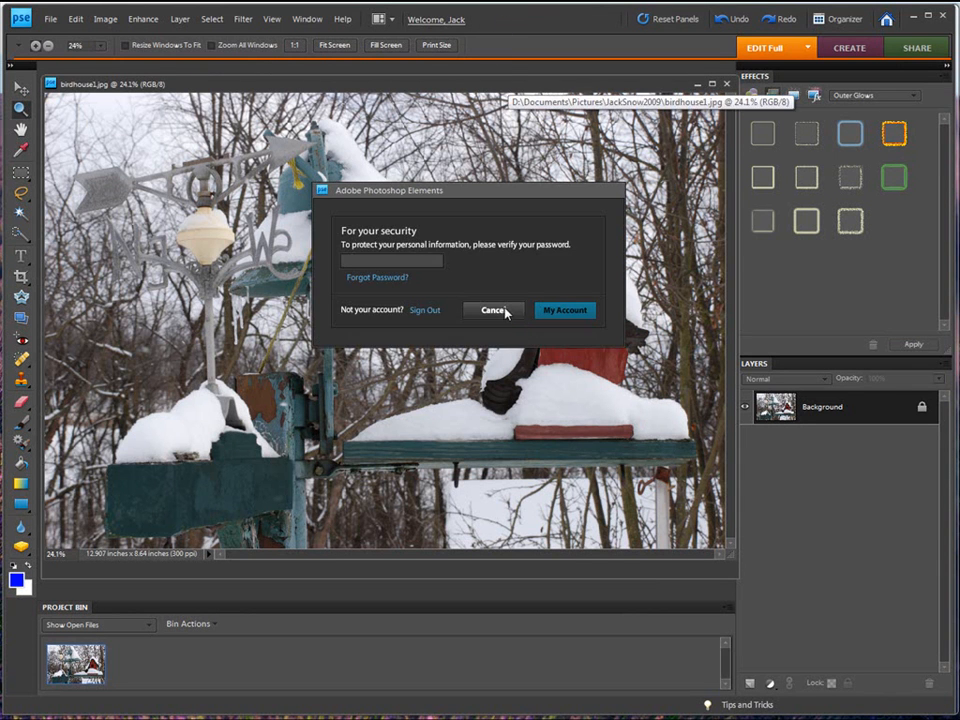
pyautogui.click(512, 311)
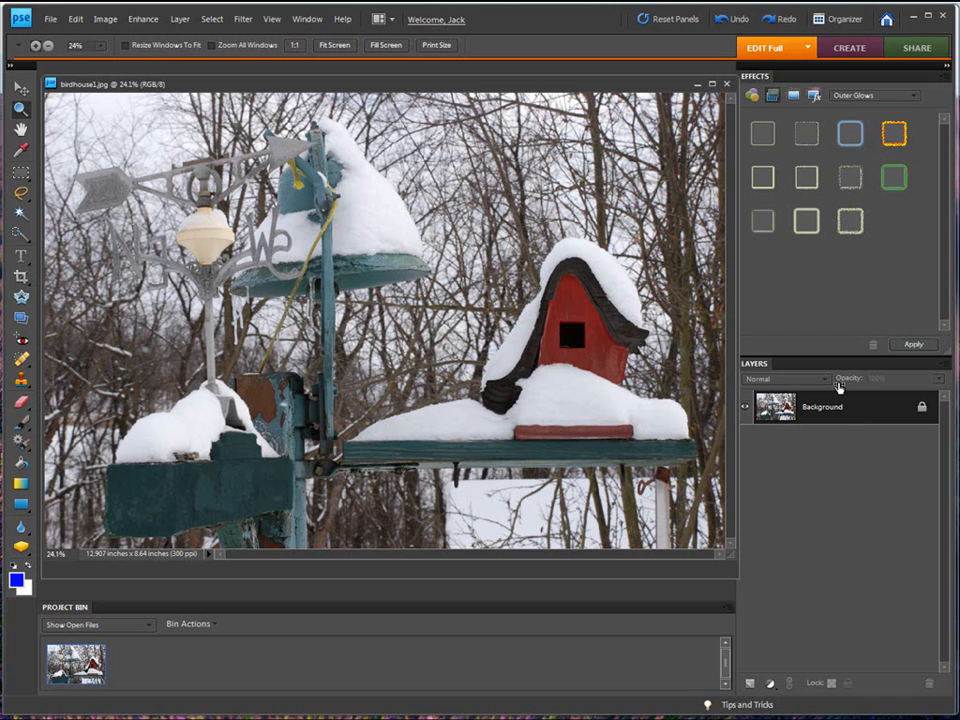
# - Duplicate the Background layer of birdhouse1.jpg and open the artistic Watercolor filter on the copy
pyautogui.hotkey('ctrl', 'j')
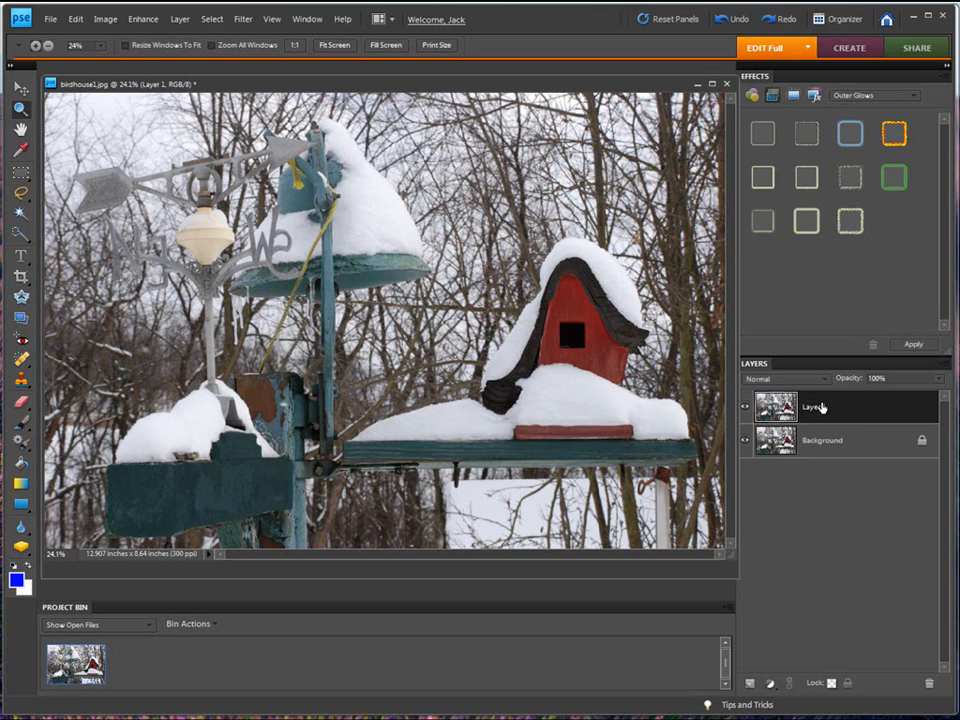
pyautogui.click(242, 20)
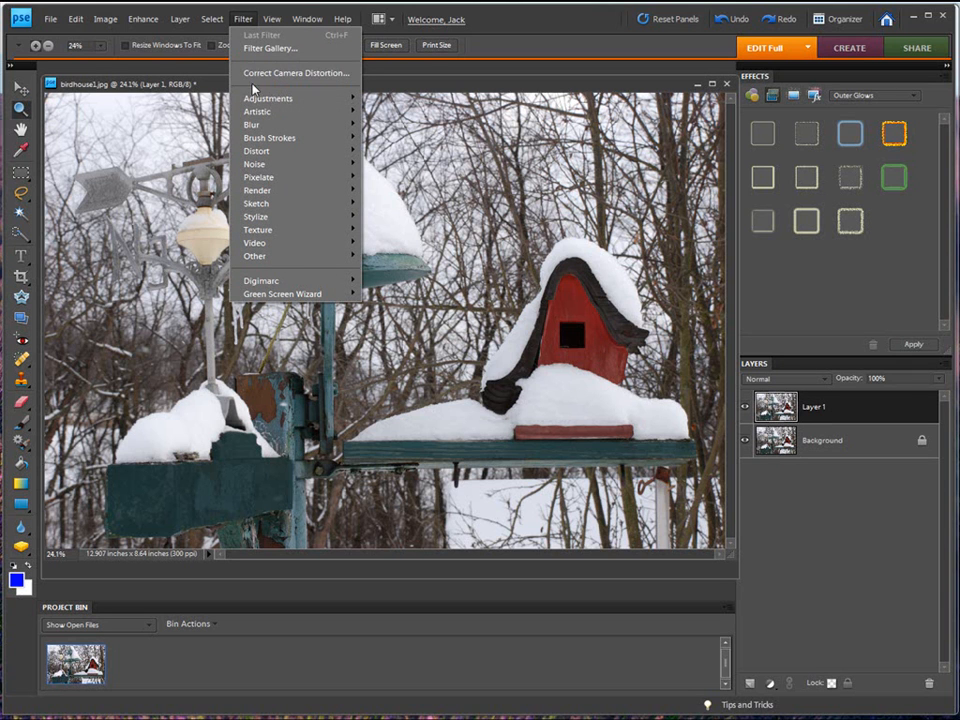
pyautogui.moveTo(254, 115)
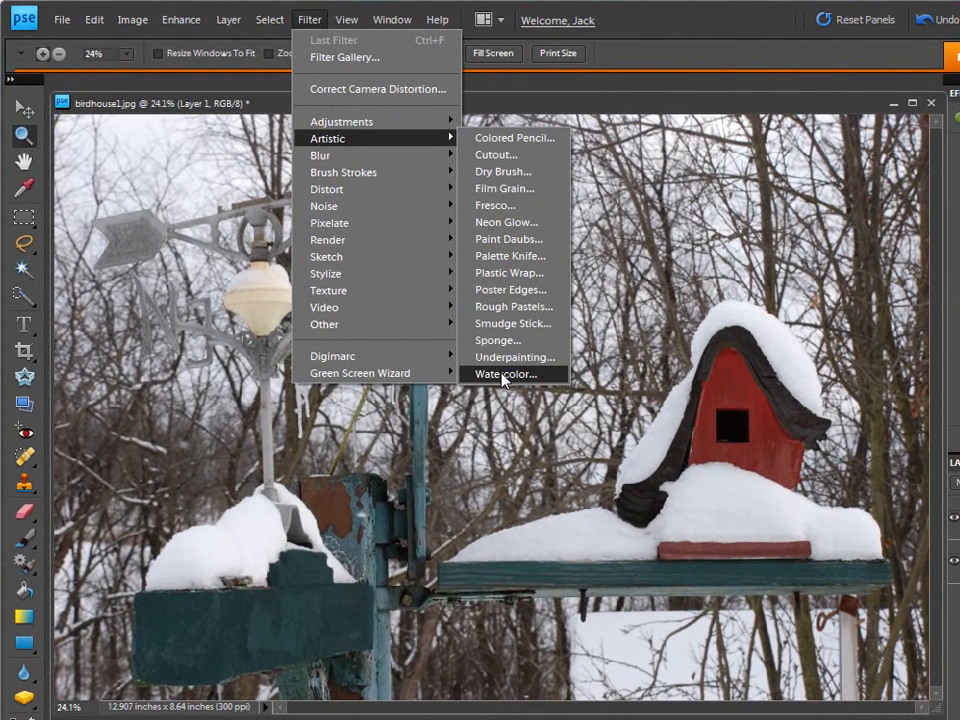
pyautogui.click(504, 375)
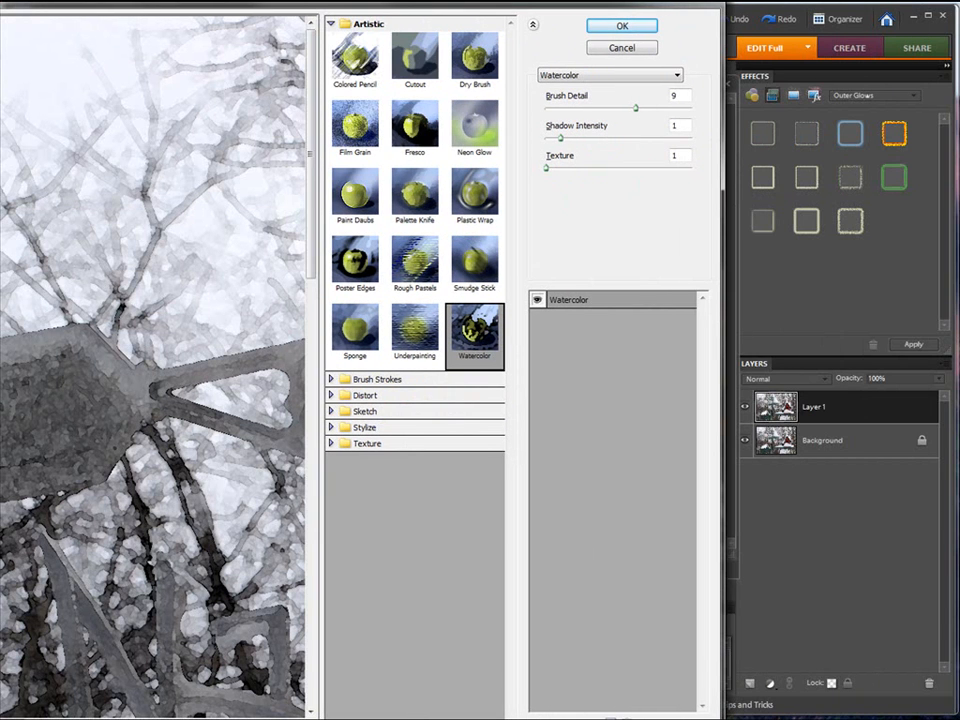
# - Move and resize the Watercolor filter dialog to fill the screen, and set its preview zoom to 33%
pyautogui.moveTo(697, 699); pyautogui.dragTo(551, 628)
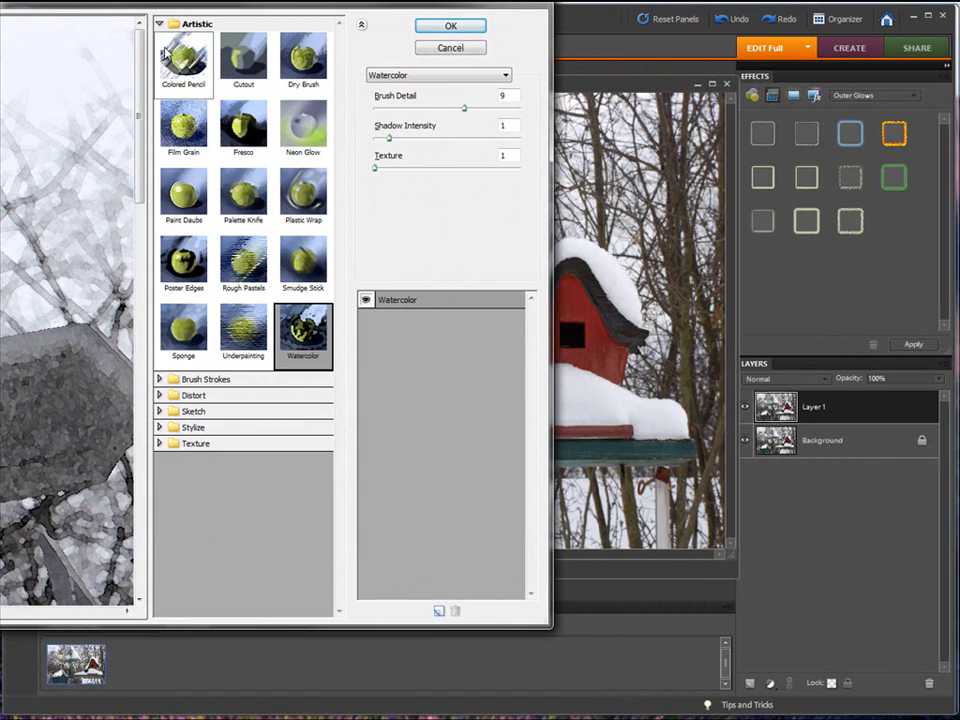
pyautogui.moveTo(1, 2); pyautogui.dragTo(214, 21)
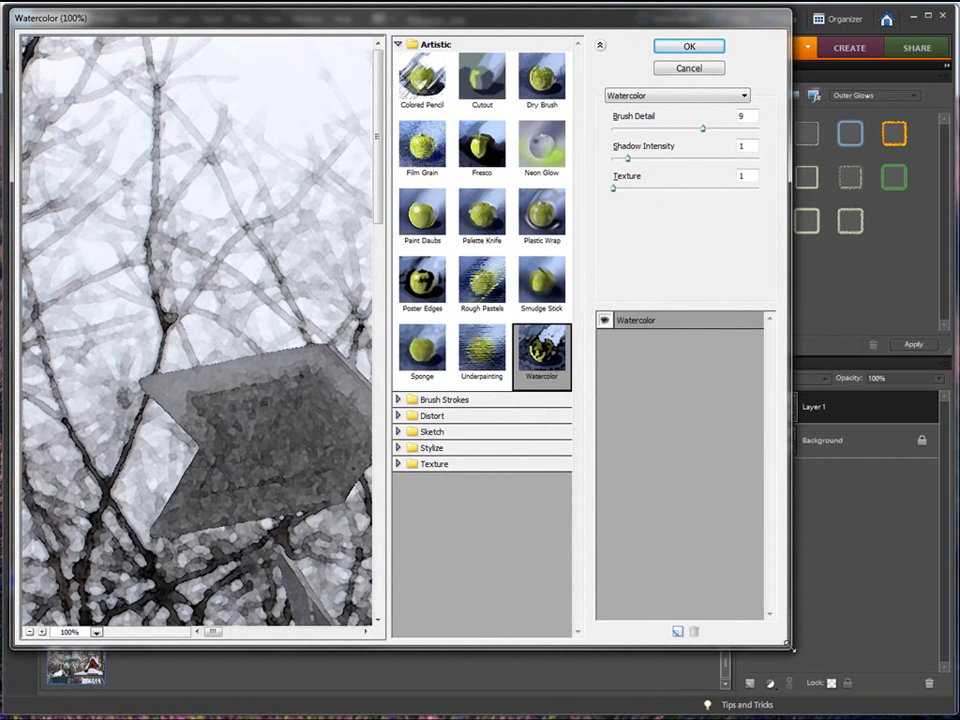
pyautogui.moveTo(789, 647); pyautogui.dragTo(955, 712)
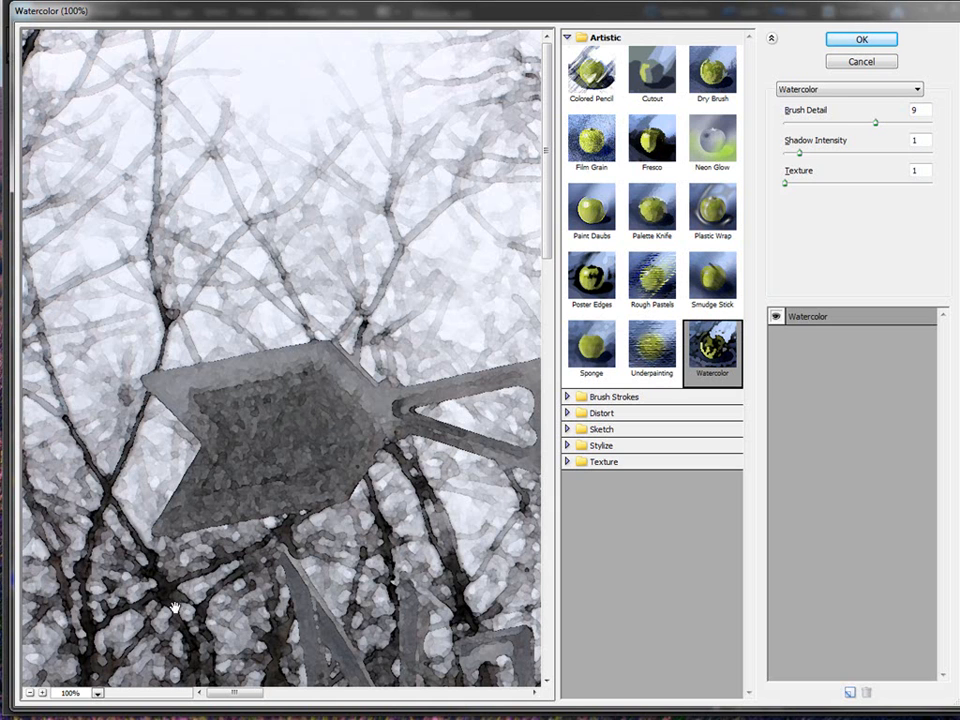
pyautogui.click(97, 693)
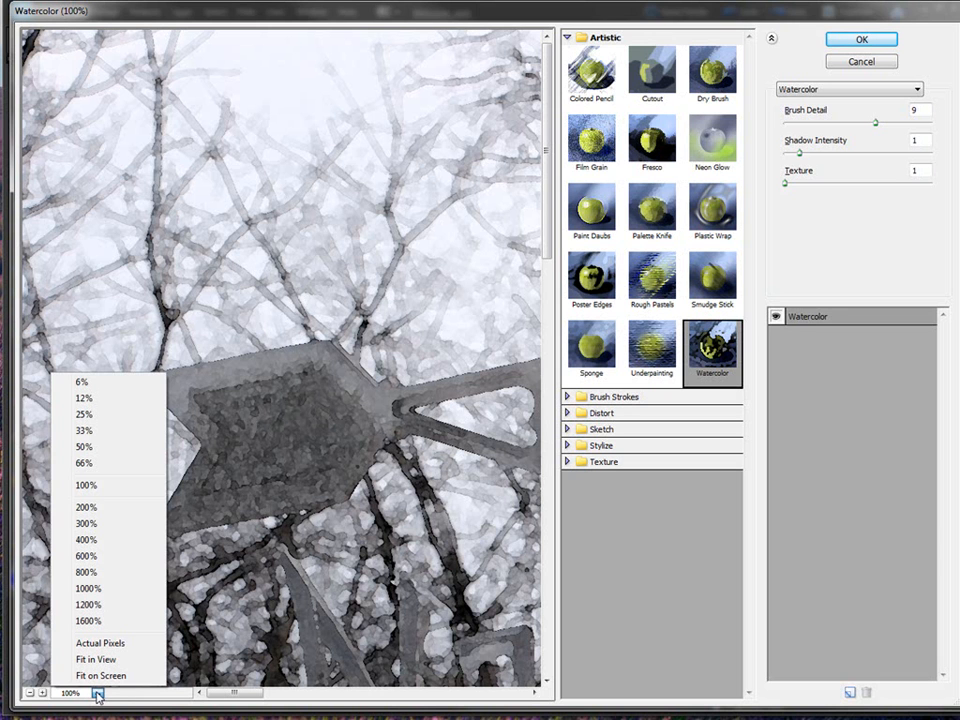
pyautogui.click(98, 662)
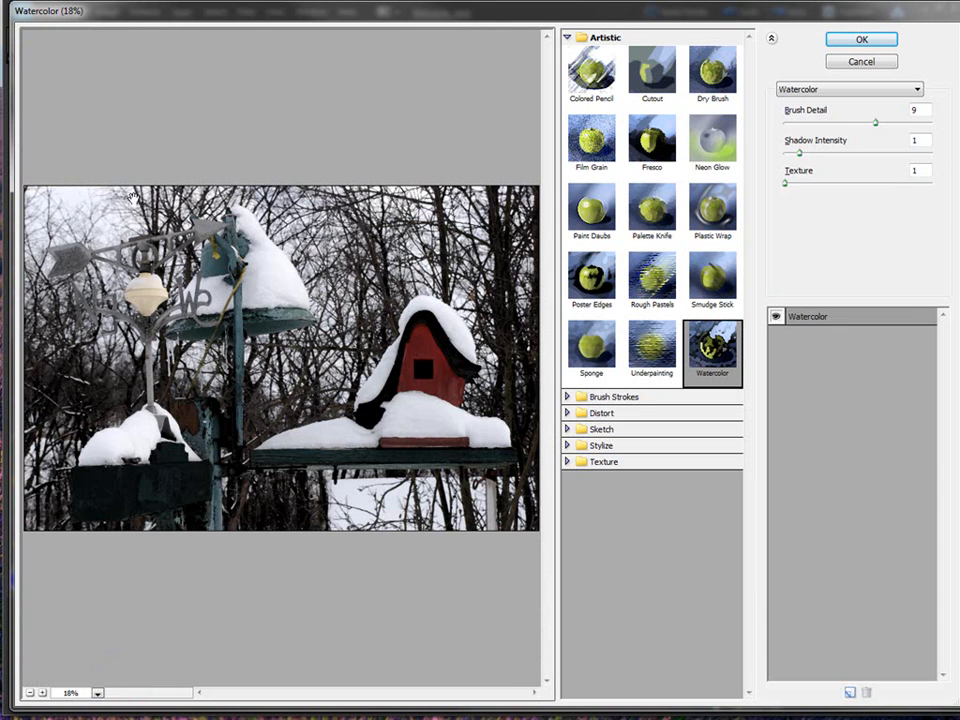
pyautogui.click(97, 693)
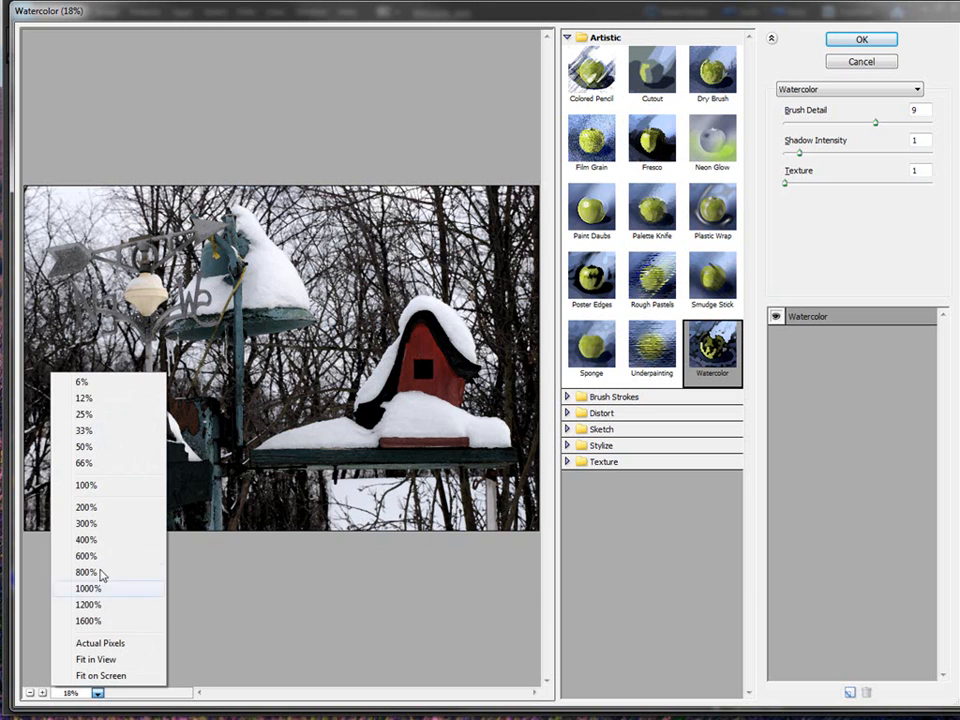
pyautogui.click(92, 431)
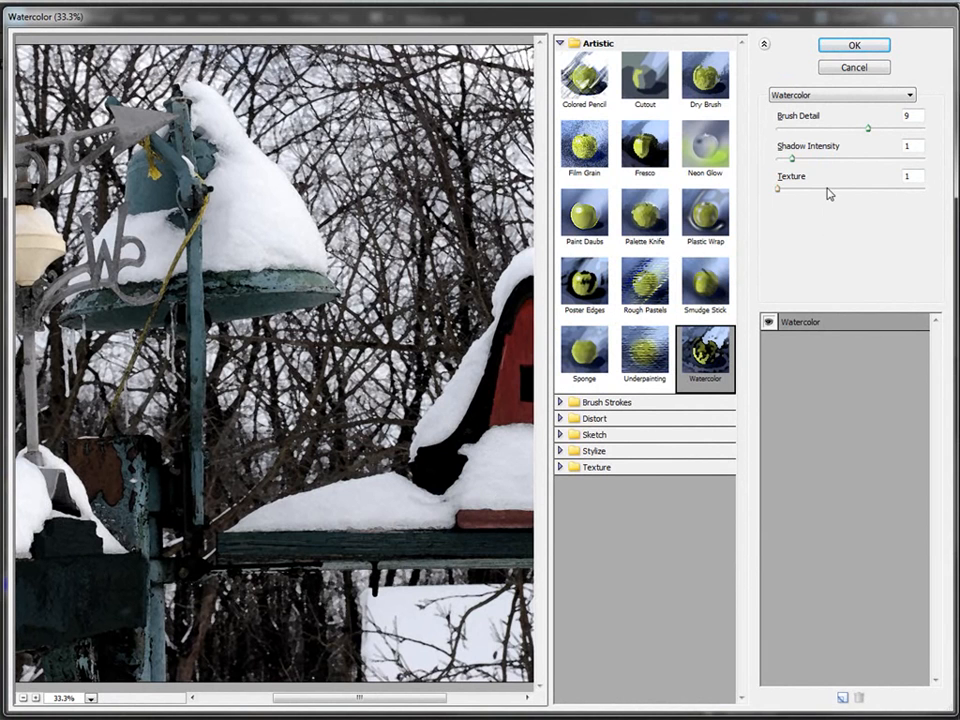
# - Set the Watercolor filter's Brush Detail to 3, Shadow Intensity to 3 and Texture to 3
pyautogui.moveTo(781, 191); pyautogui.dragTo(831, 193)
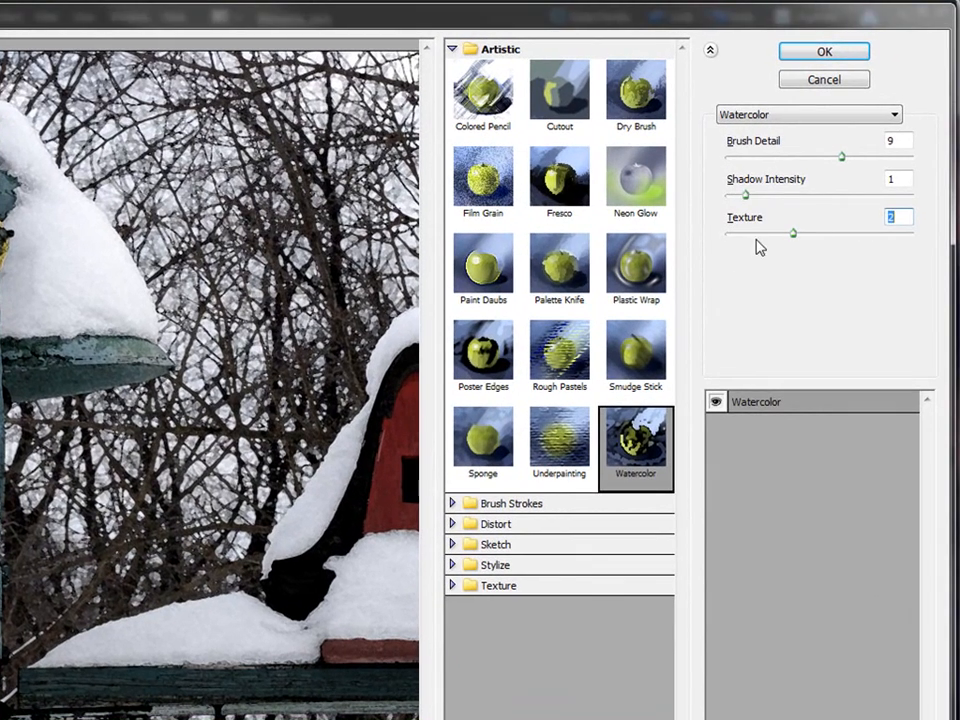
pyautogui.moveTo(748, 199); pyautogui.dragTo(784, 204)
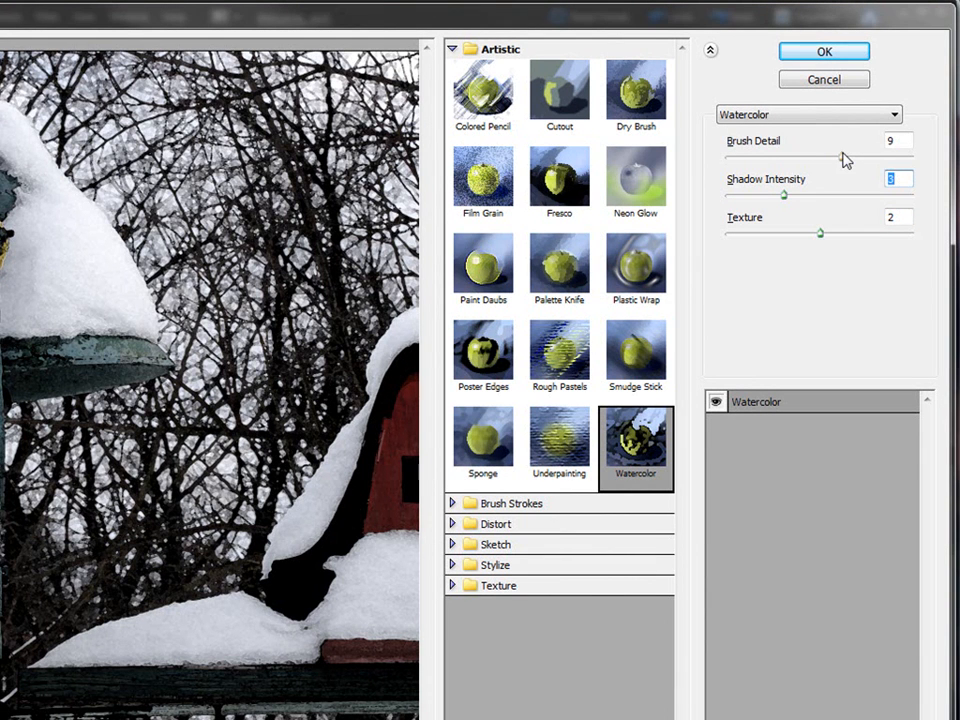
pyautogui.moveTo(842, 159); pyautogui.dragTo(903, 167)
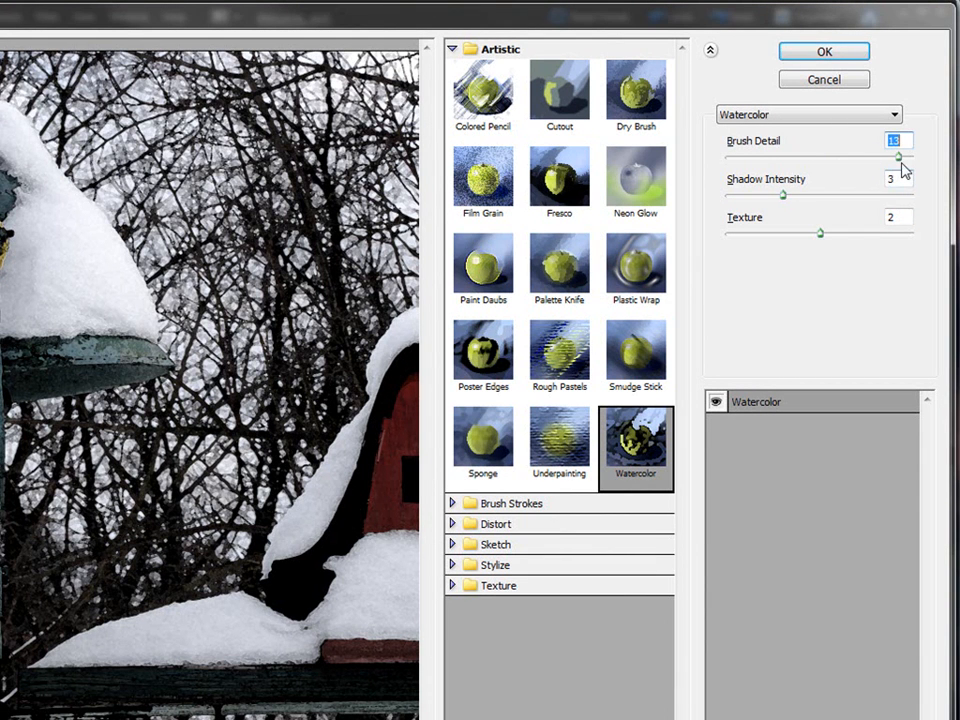
pyautogui.moveTo(900, 162); pyautogui.dragTo(790, 165)
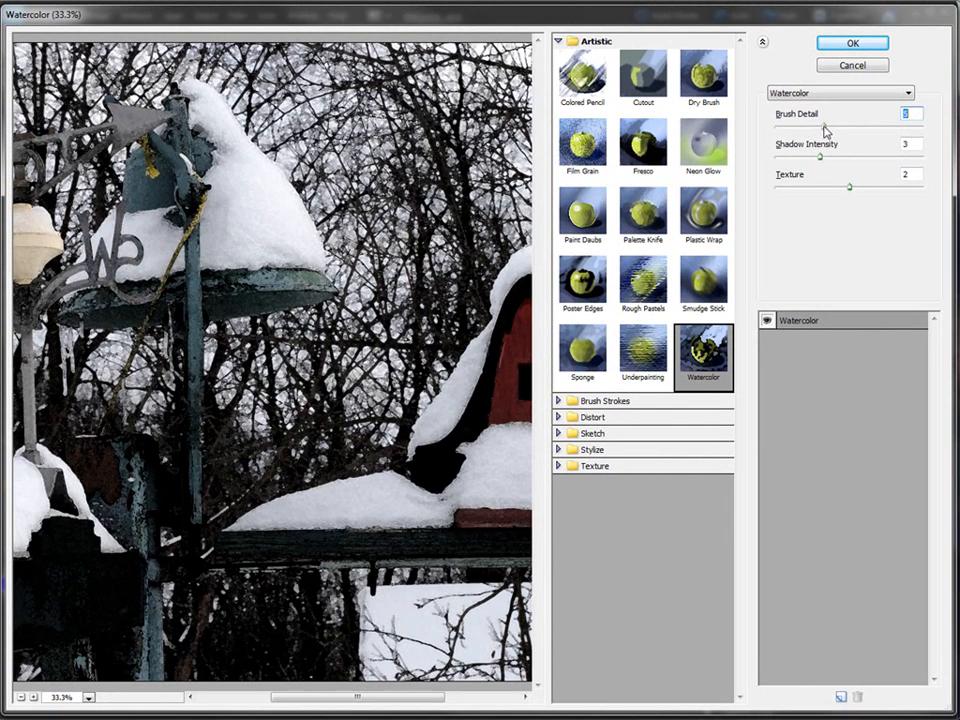
pyautogui.moveTo(826, 128); pyautogui.dragTo(804, 128)
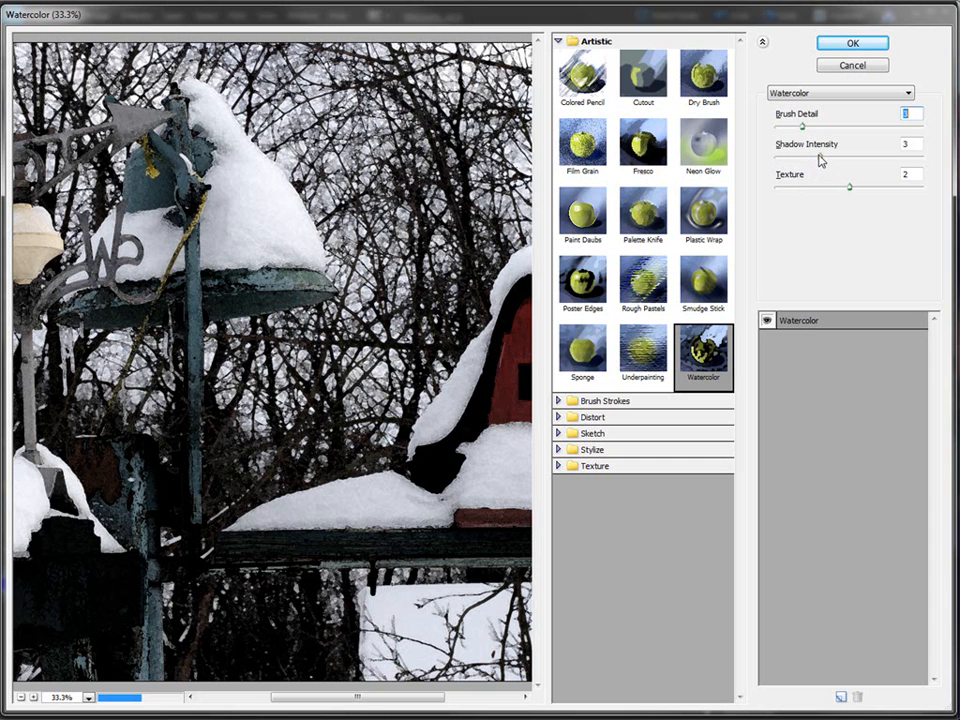
pyautogui.moveTo(822, 158)
pyautogui.mouseDown()
pyautogui.moveTo(793, 159)
pyautogui.moveTo(818, 159)
pyautogui.moveTo(813, 165)
pyautogui.mouseUp()
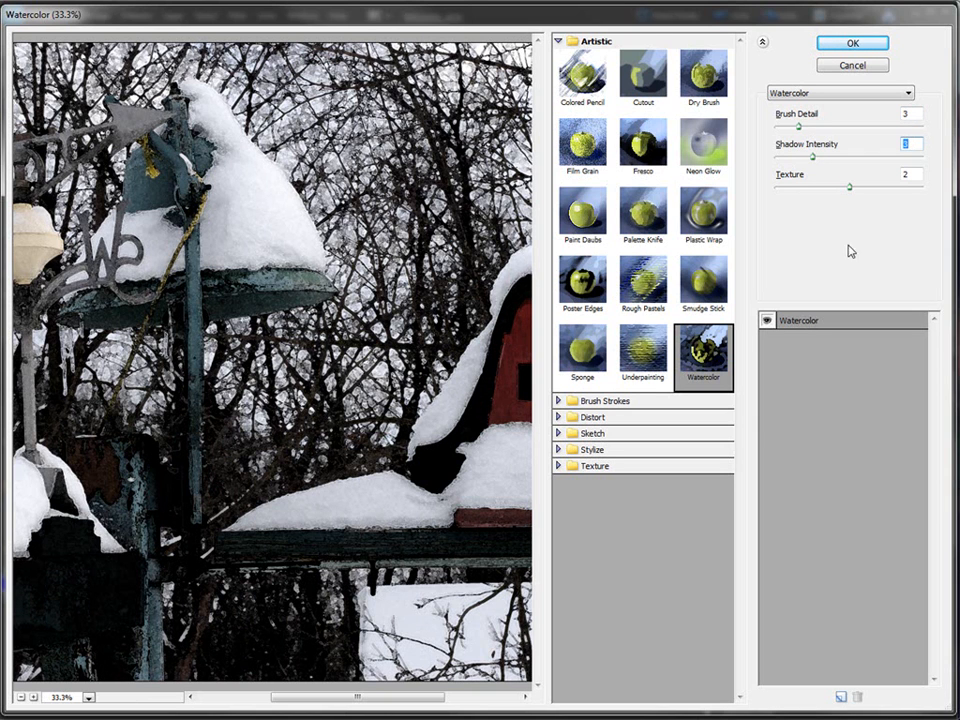
pyautogui.moveTo(850, 187); pyautogui.dragTo(920, 188)
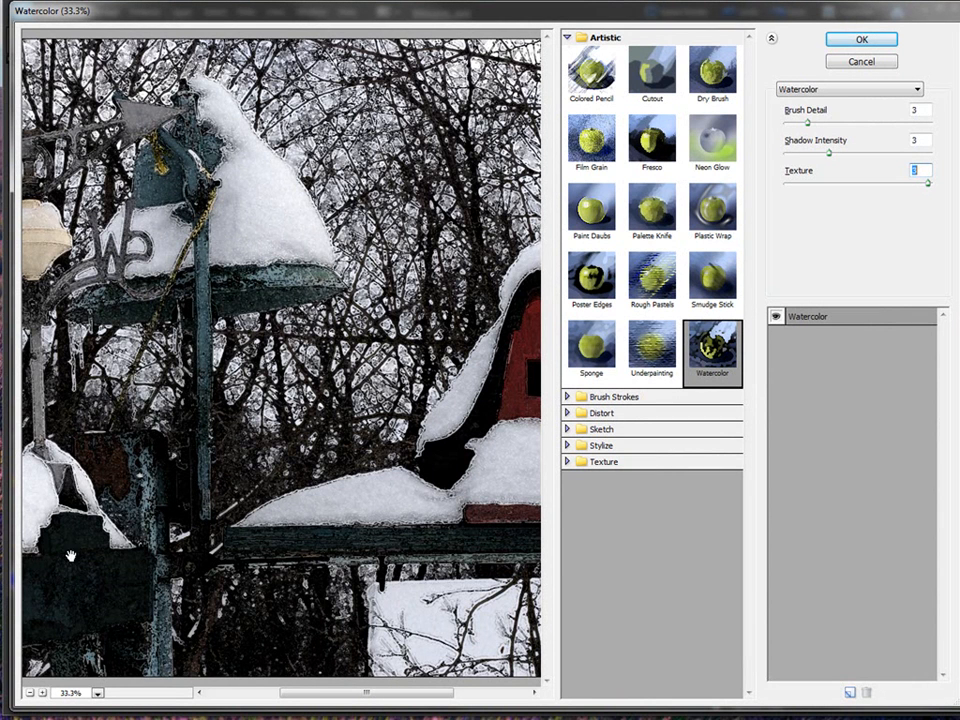
# - Inspect the Watercolor preview at 66% and fitted in view, and apply the filter to the duplicate layer
pyautogui.click(97, 694)
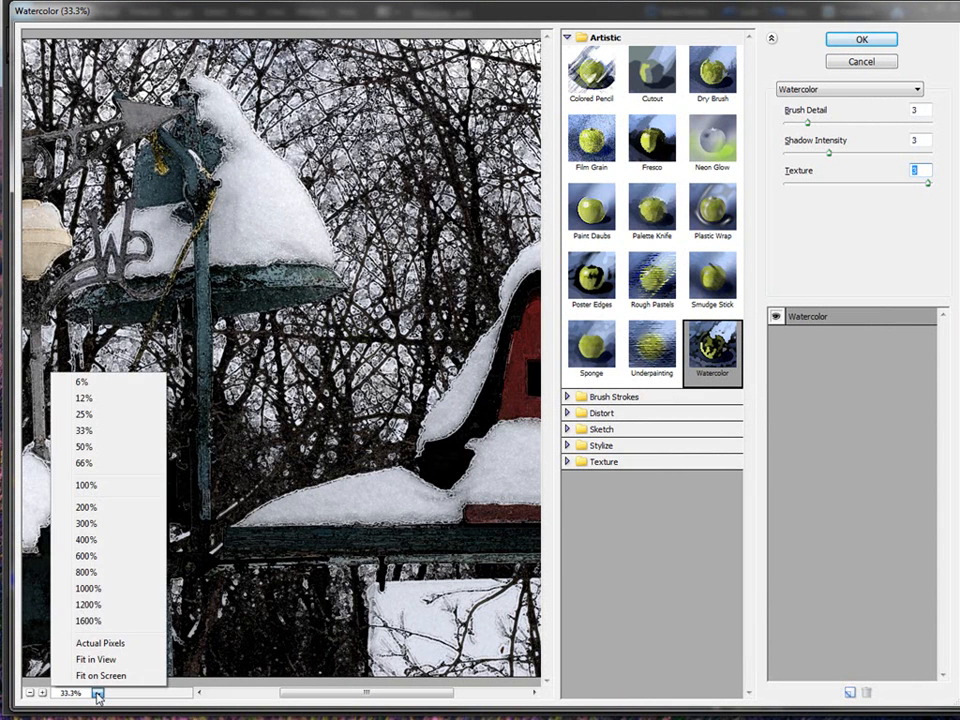
pyautogui.click(87, 464)
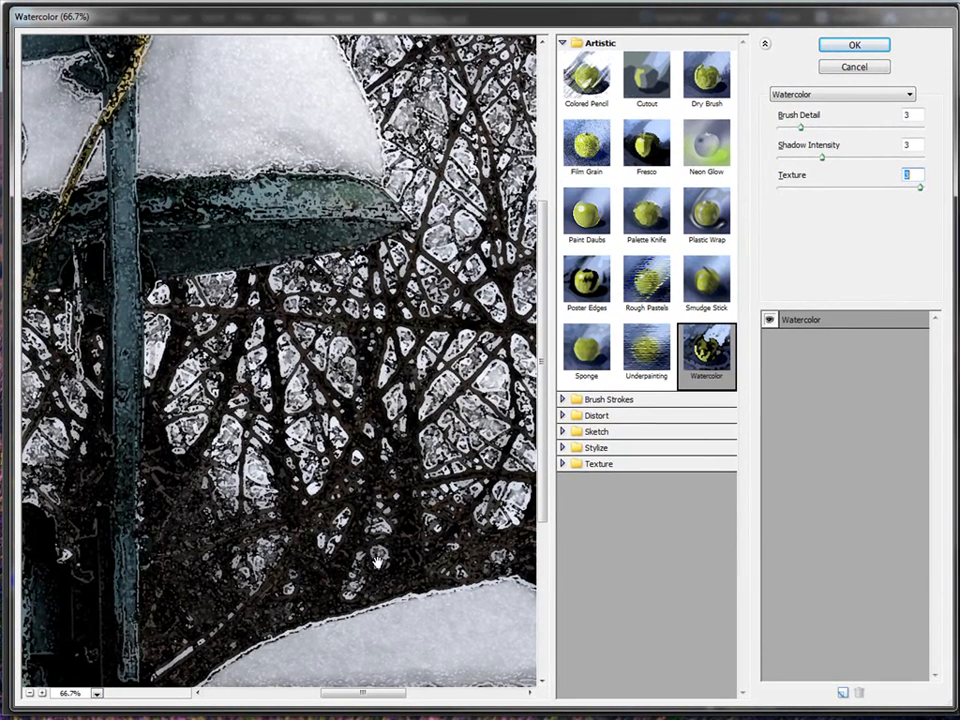
pyautogui.click(97, 696)
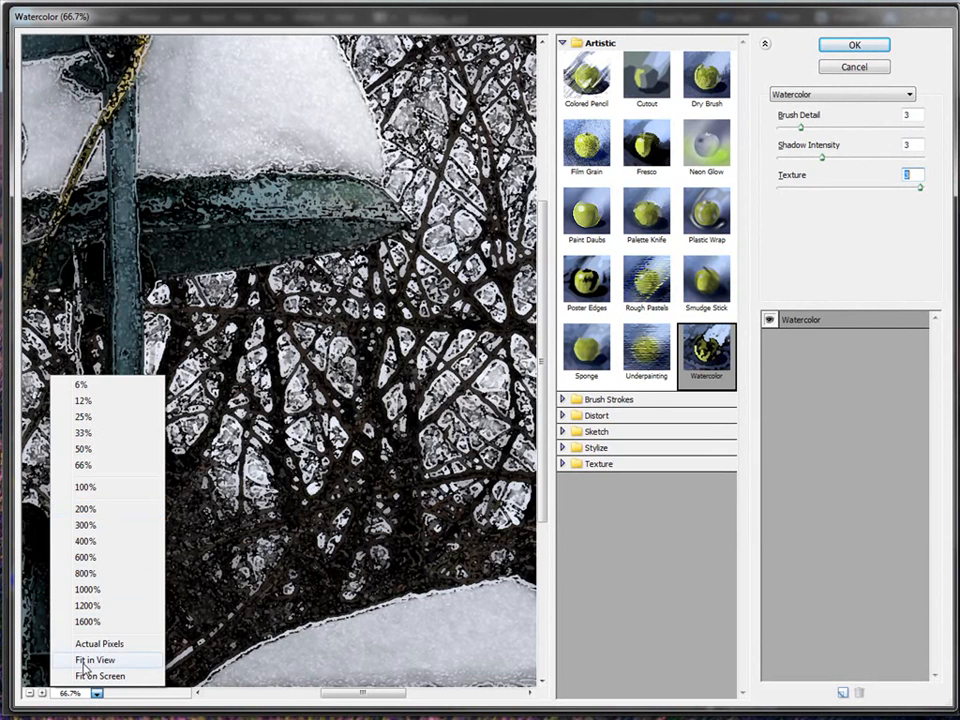
pyautogui.click(114, 664)
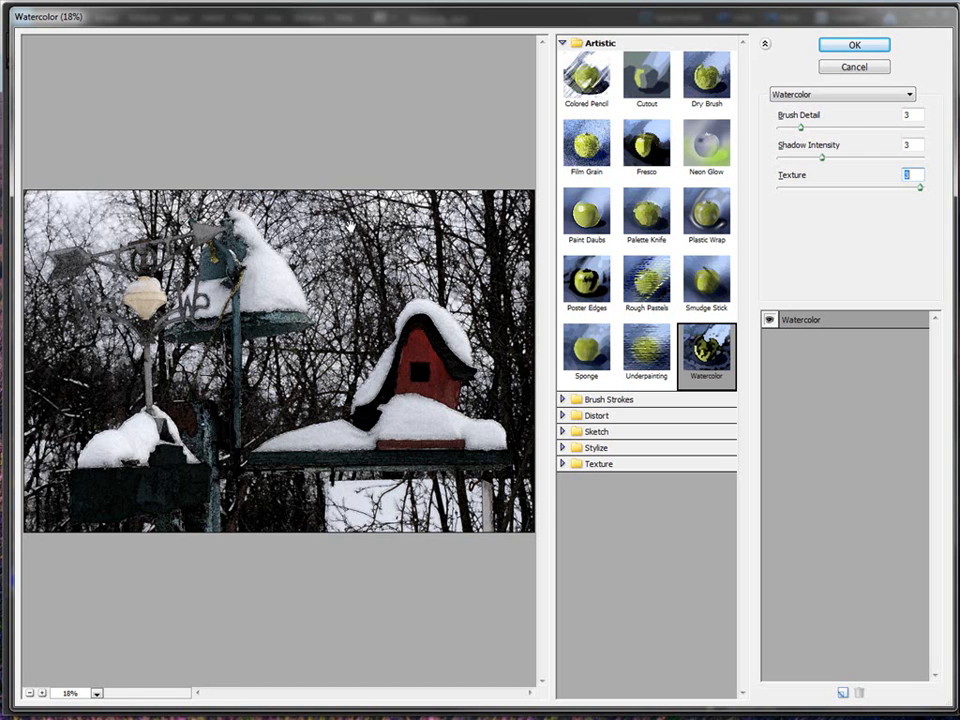
pyautogui.click(843, 46)
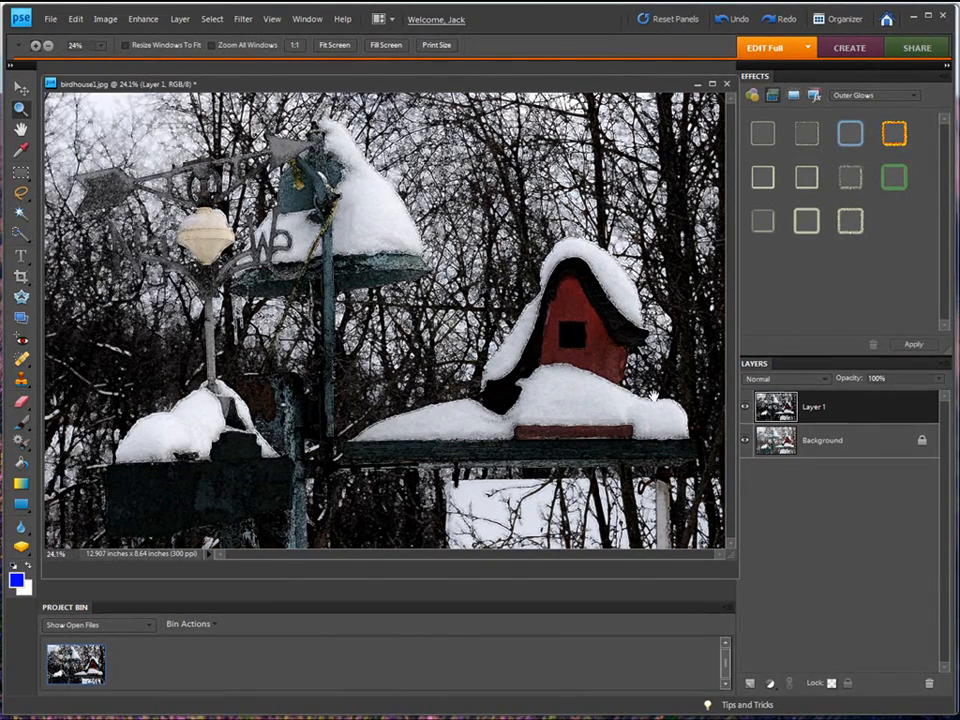
# - Toggle the filtered layer's visibility repeatedly to compare the watercolor effect with the original photo
pyautogui.click(745, 409)
pyautogui.click(745, 409)
pyautogui.click(745, 409)
pyautogui.click(745, 409)
pyautogui.click(745, 409)
pyautogui.click(745, 409)
pyautogui.click(745, 409)
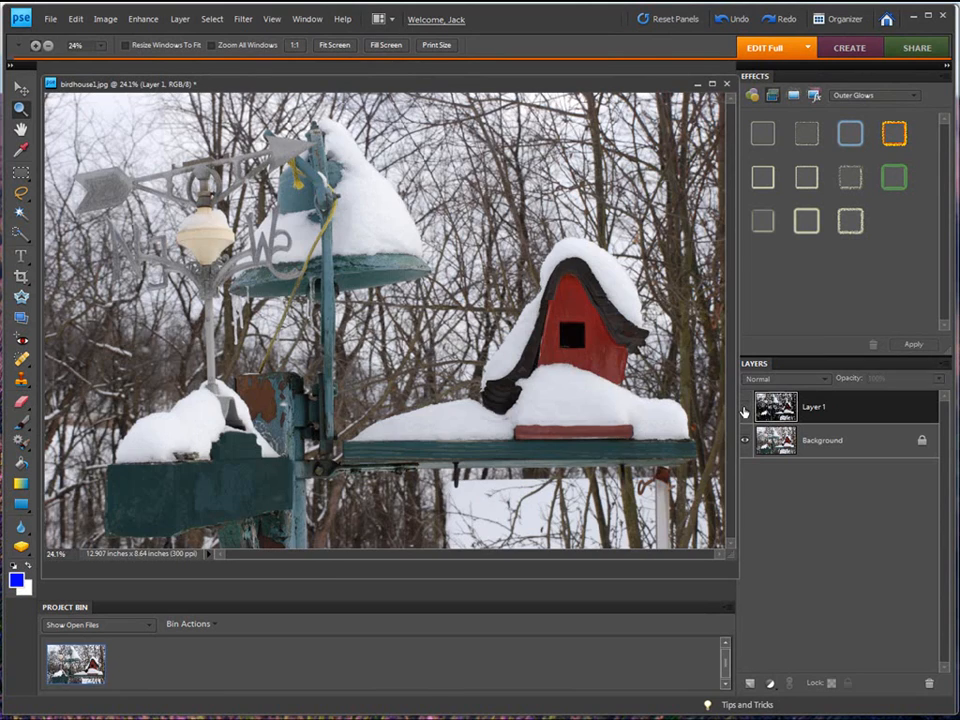
pyautogui.click(745, 409)
pyautogui.click(745, 409)
pyautogui.click(745, 409)
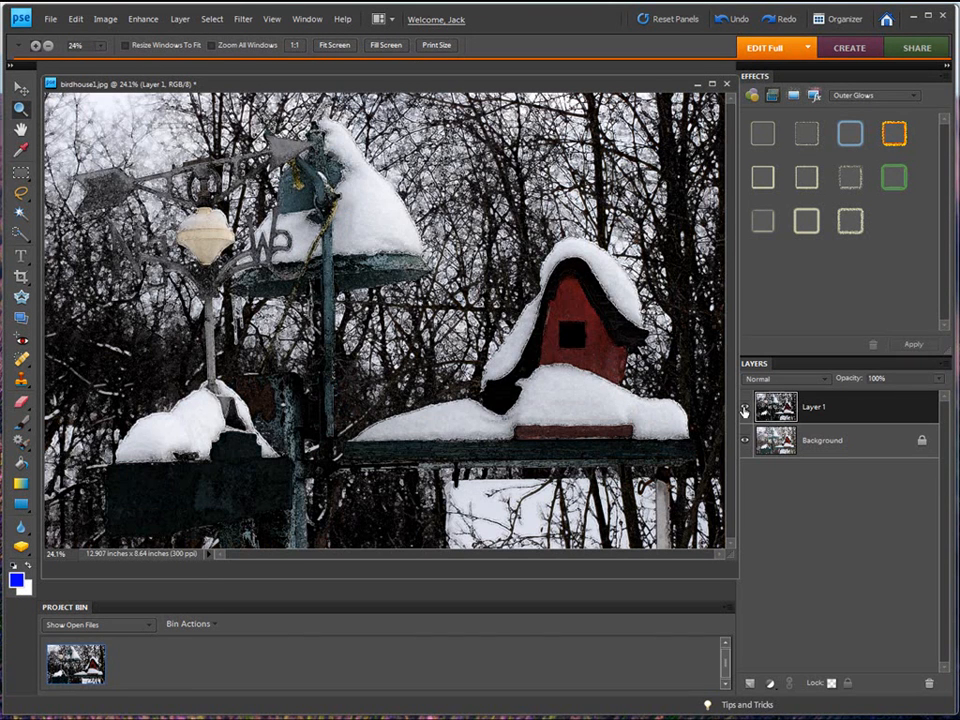
# - Set the watercolor layer's blending mode to Lighten
pyautogui.click(824, 379)
pyautogui.click(824, 381)
pyautogui.click(826, 381)
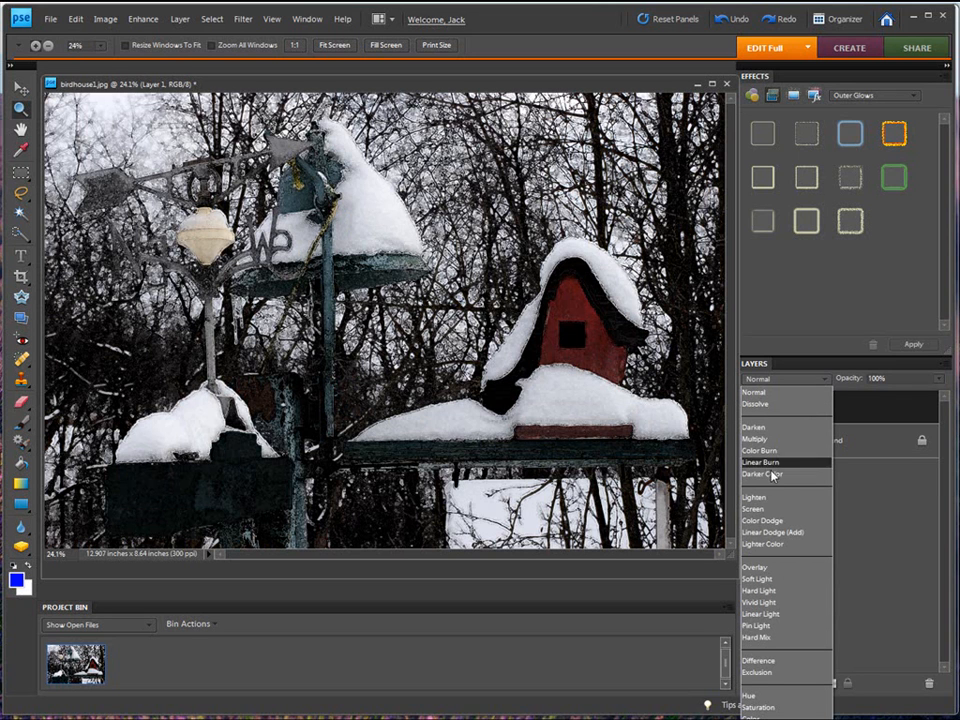
pyautogui.click(762, 498)
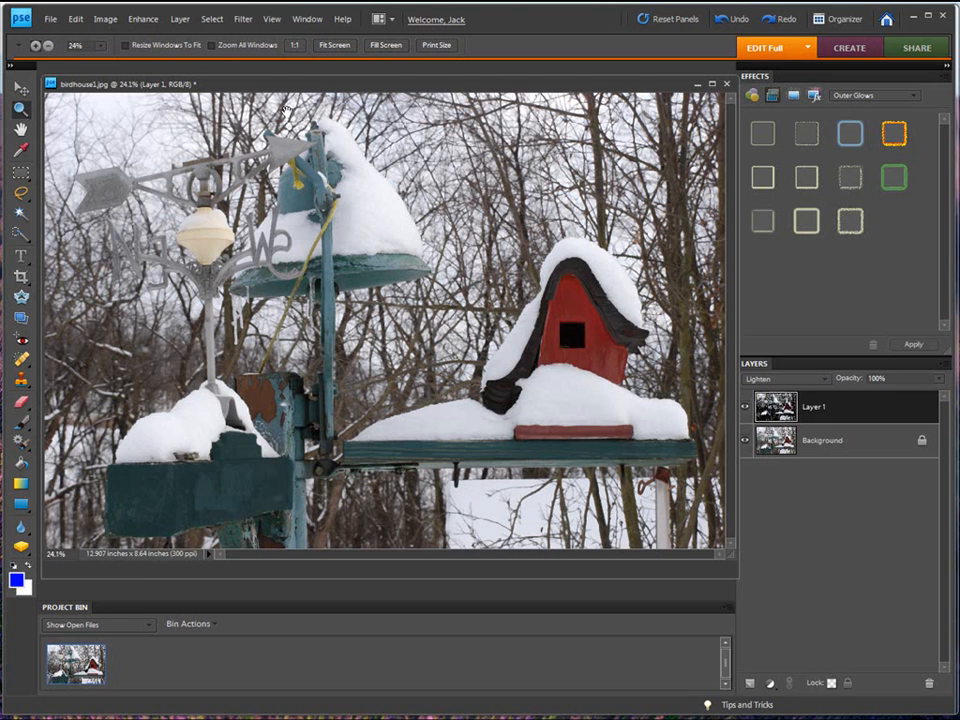
# - Undo the last blending mode change on the watercolor layer
pyautogui.click(74, 19)
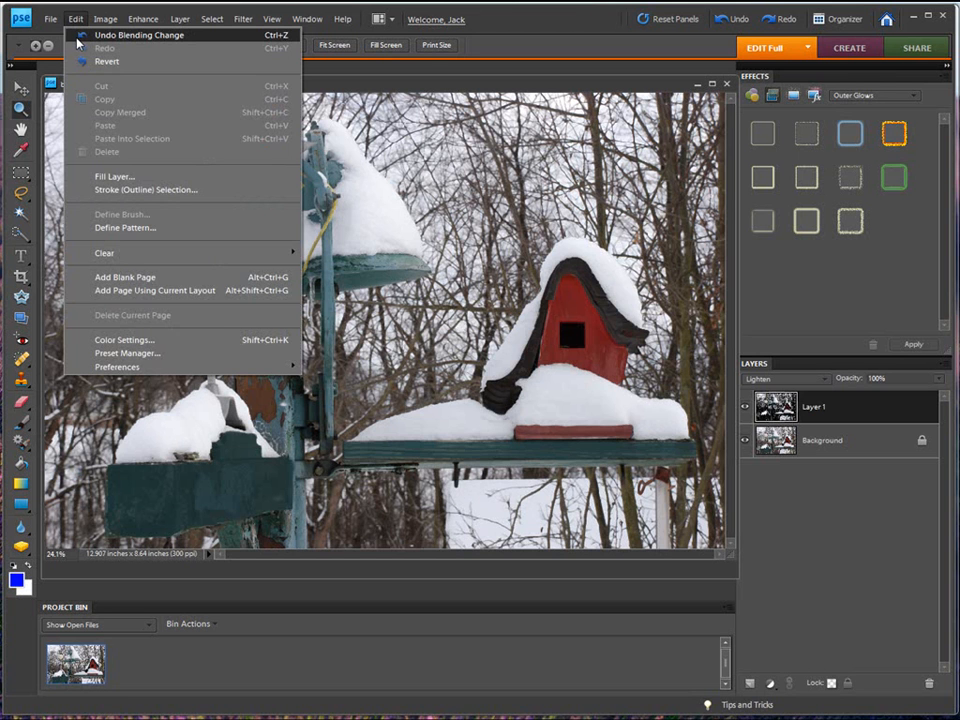
pyautogui.click(78, 42)
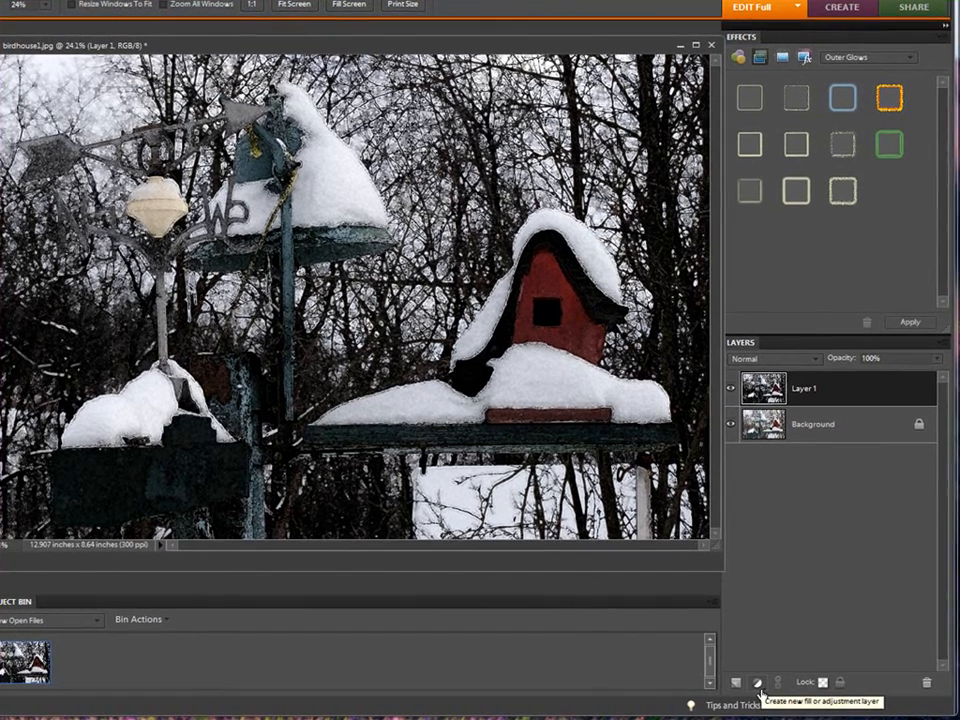
# - Add a Levels adjustment layer above the watercolor layer, with the white input level at 168 and the midtones at 1.25
pyautogui.click(758, 684)
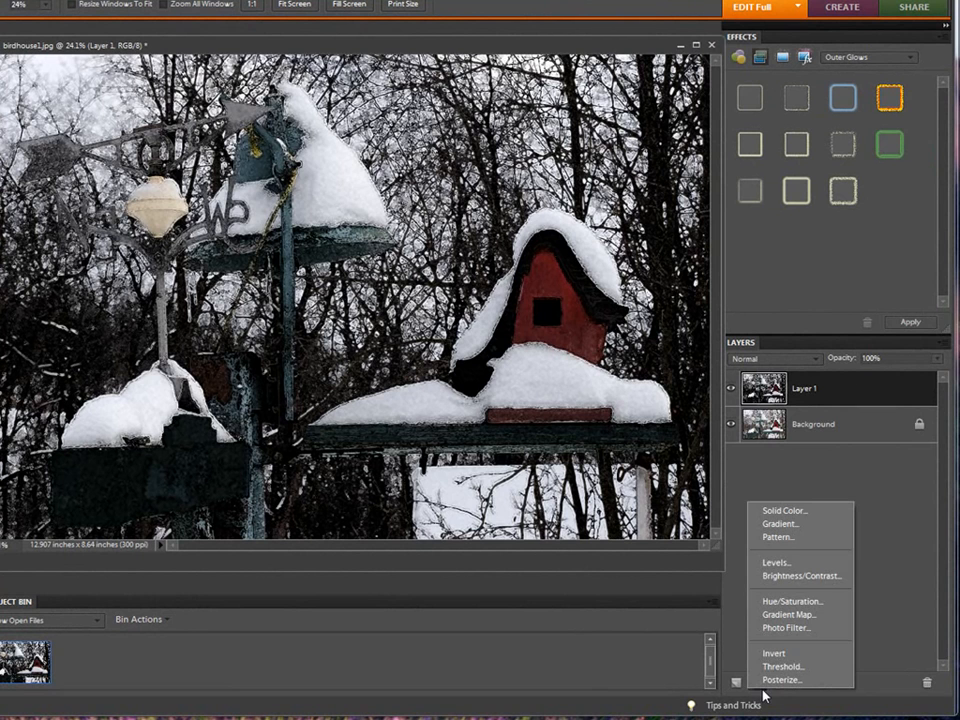
pyautogui.click(770, 562)
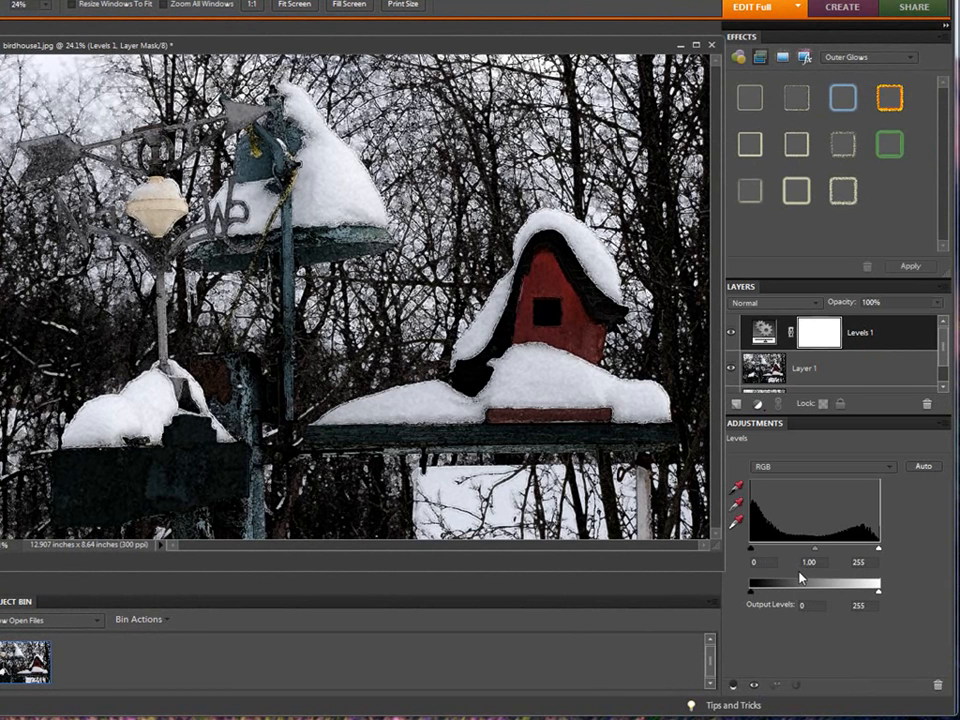
pyautogui.moveTo(879, 549); pyautogui.dragTo(833, 552)
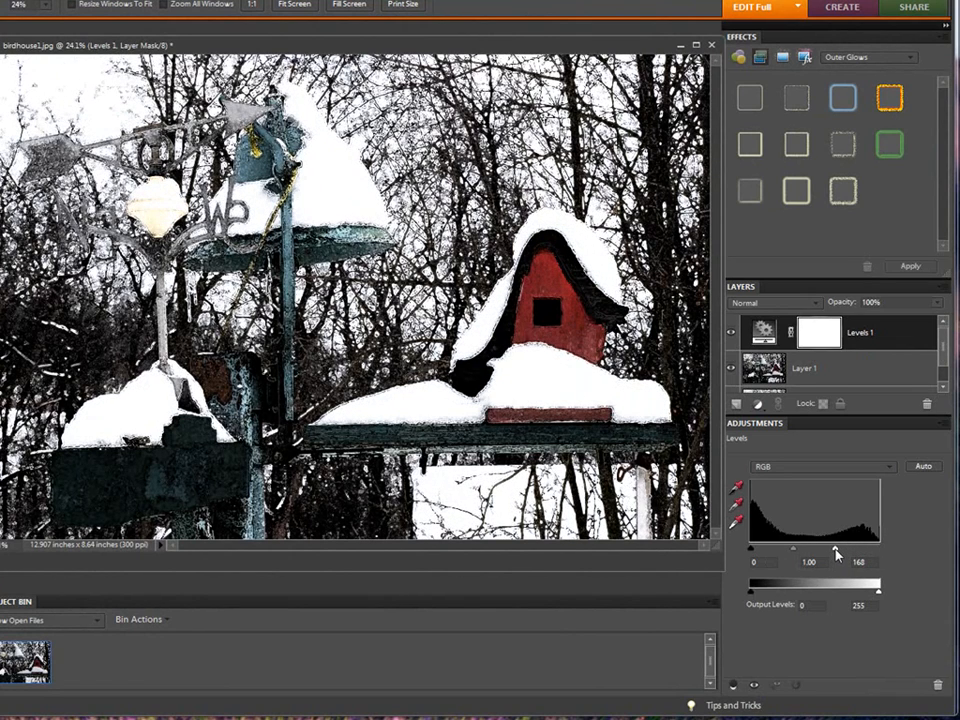
pyautogui.moveTo(793, 552); pyautogui.dragTo(792, 558)
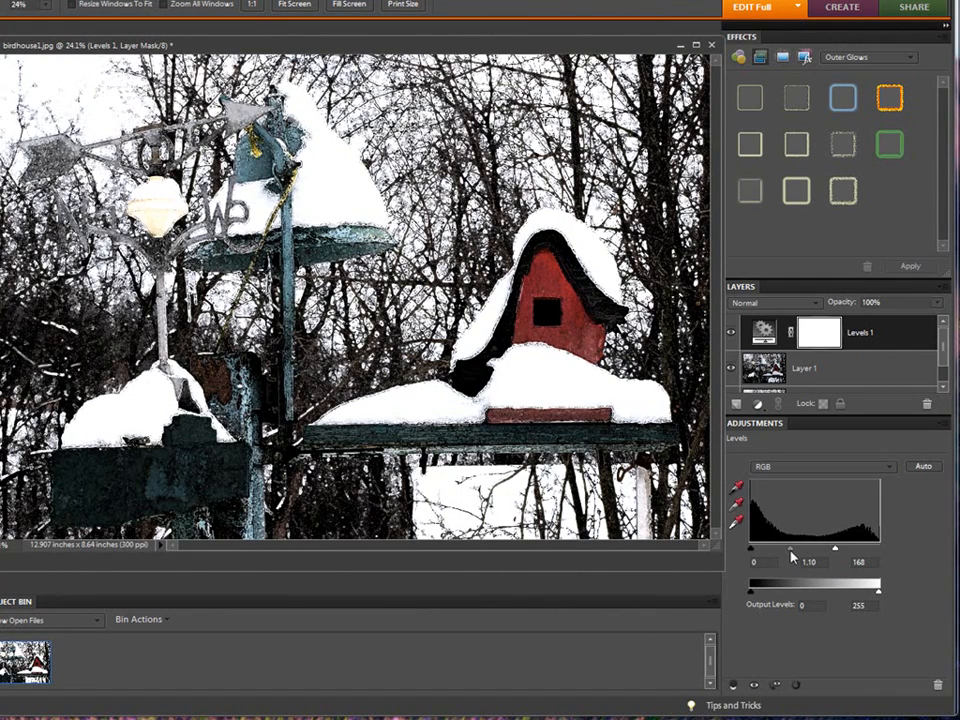
pyautogui.moveTo(754, 553); pyautogui.dragTo(787, 552)
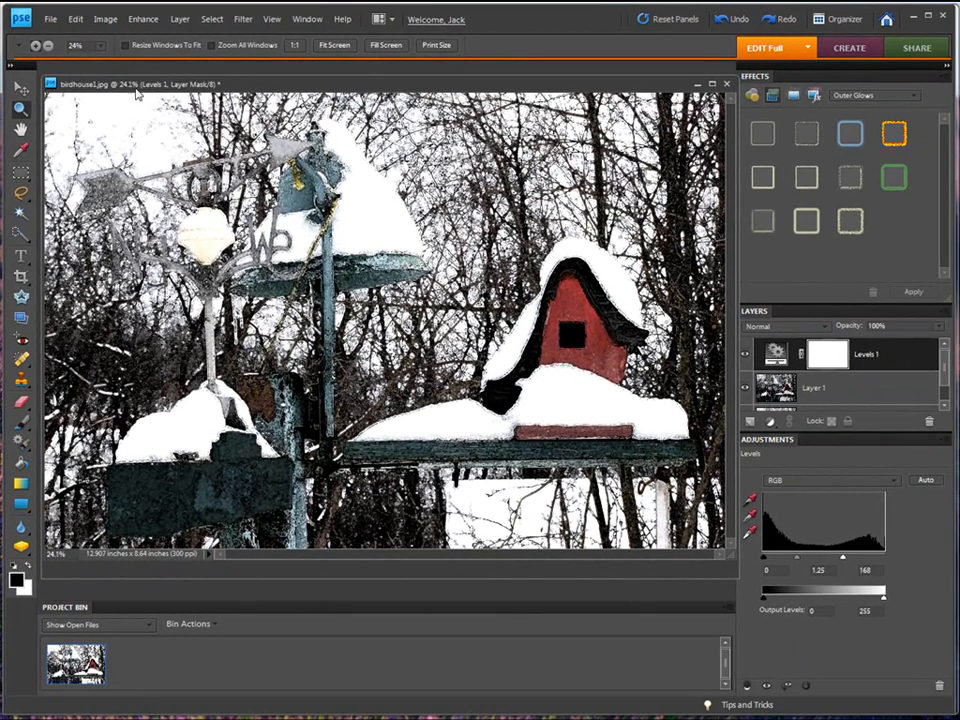
# - Start saving the image as a new file in the JackSnow2009 folder, with JPEG as the format
pyautogui.click(48, 18)
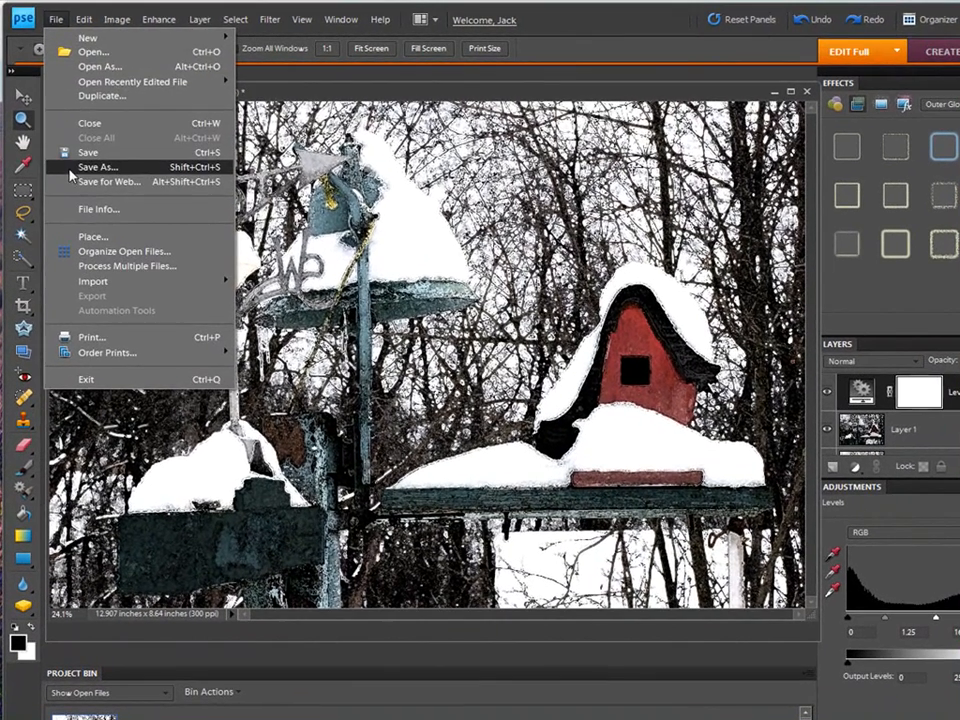
pyautogui.click(64, 158)
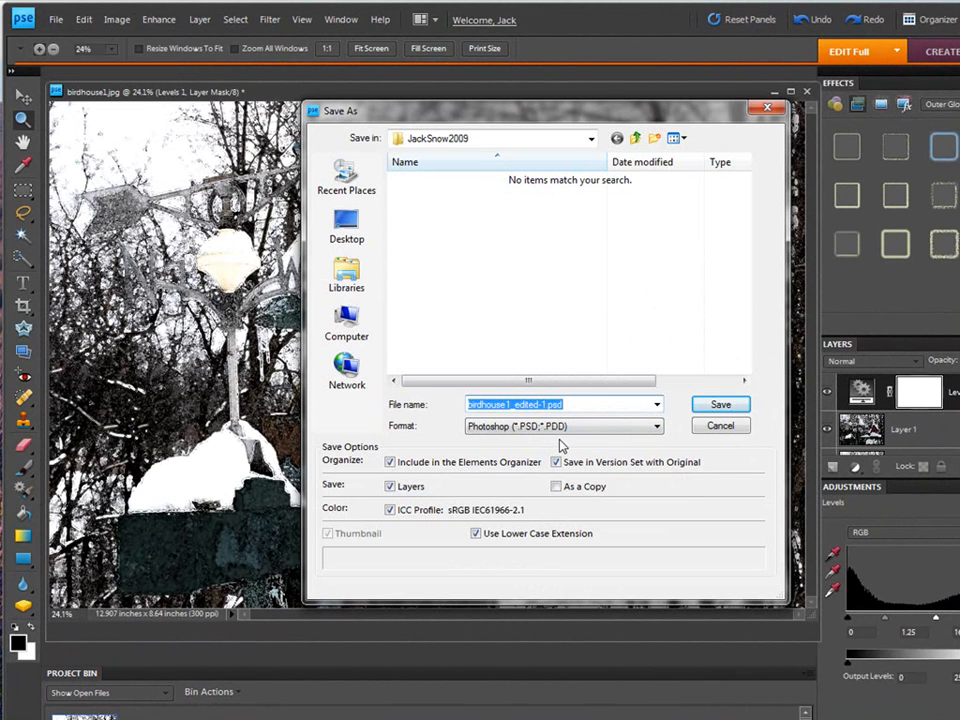
pyautogui.click(658, 428)
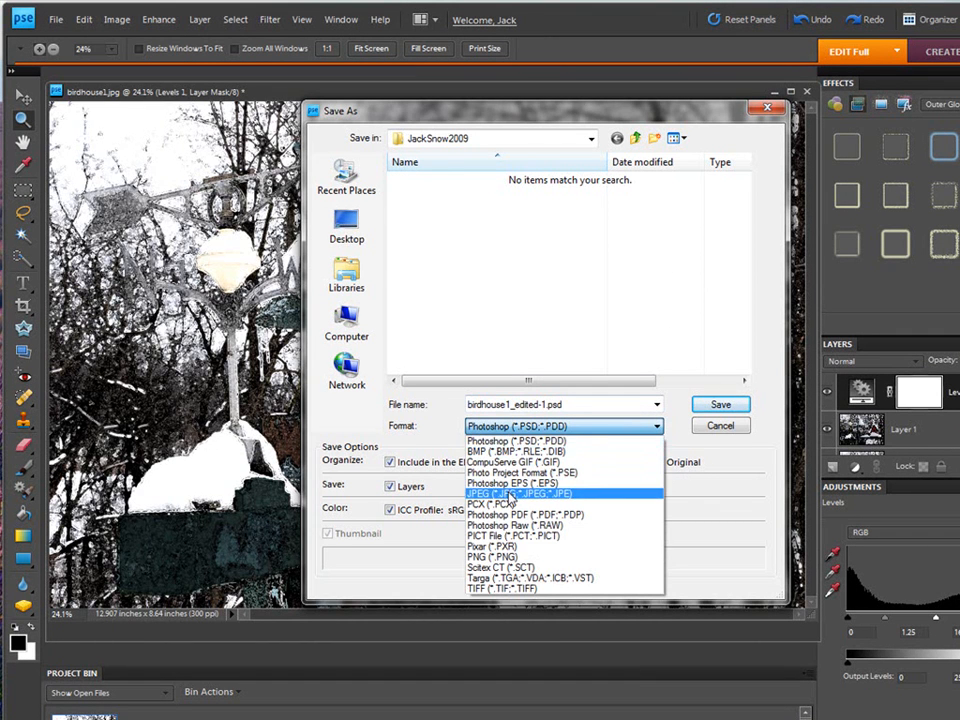
pyautogui.click(510, 494)
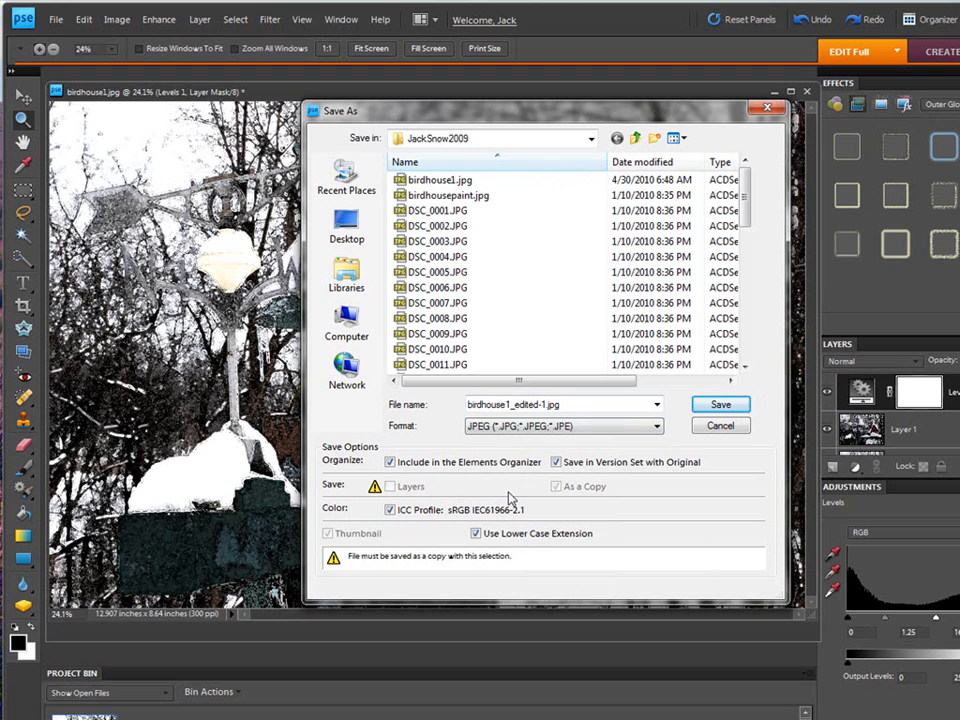
# - Save the JPEG copy as paintedhouse, outside the original's version set, at Maximum quality 12 with the Baseline ("Standard") option
pyautogui.doubleClick(567, 404)
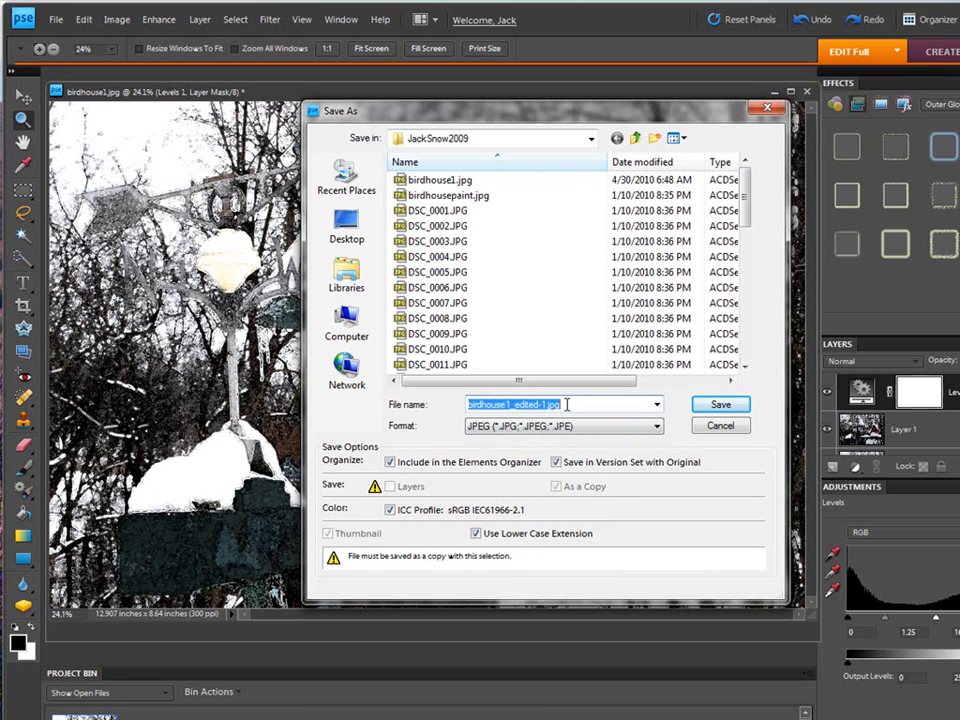
pyautogui.write('painted')
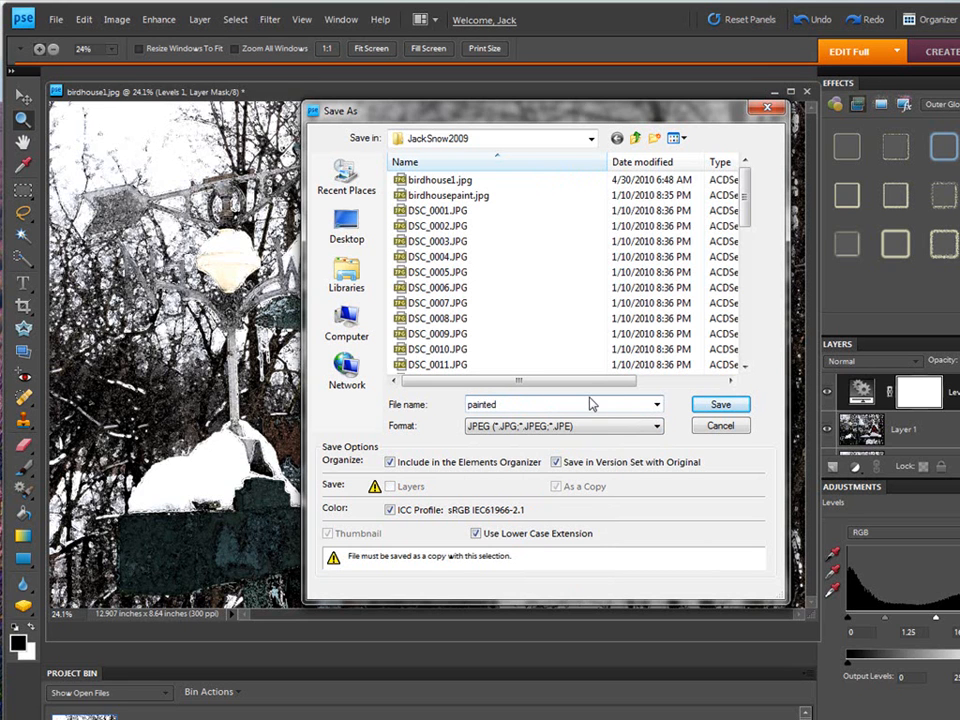
pyautogui.write('house')
pyautogui.click(556, 462)
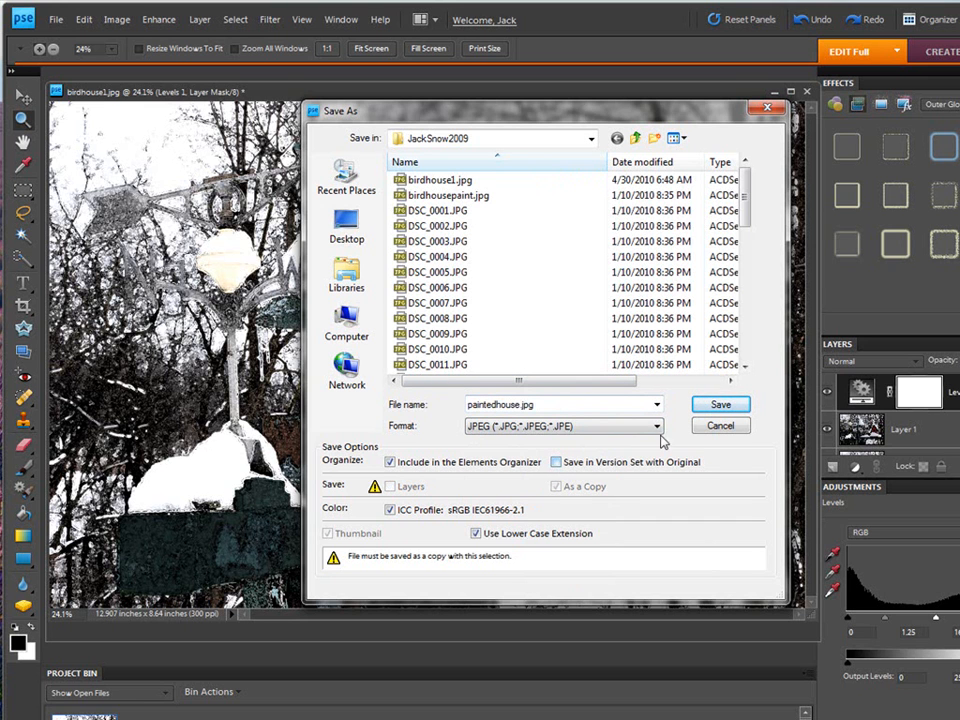
pyautogui.click(708, 405)
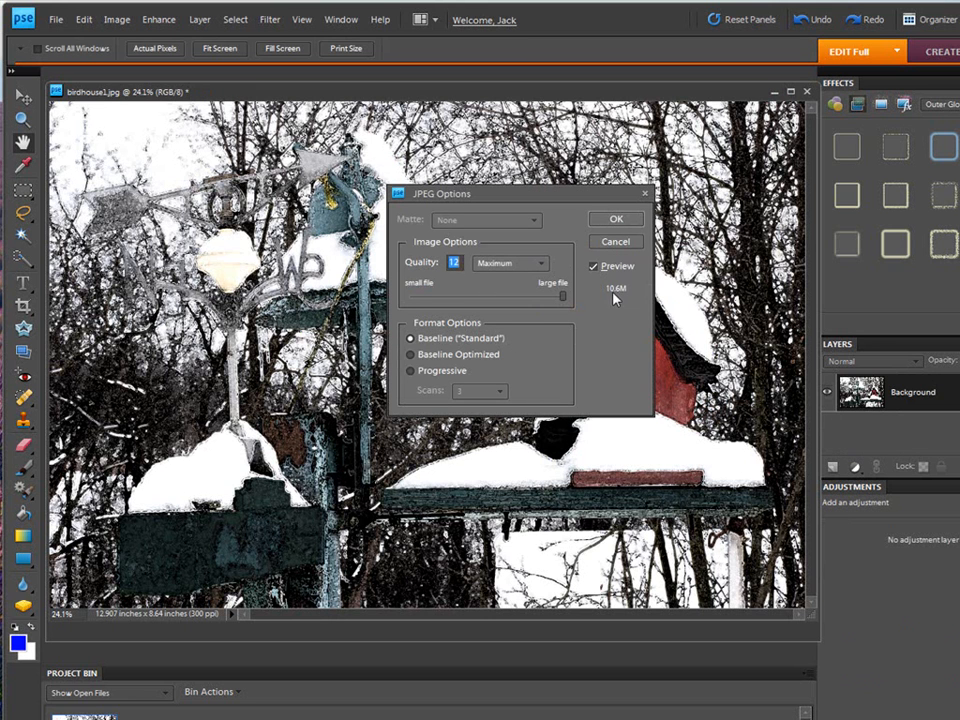
pyautogui.click(615, 221)
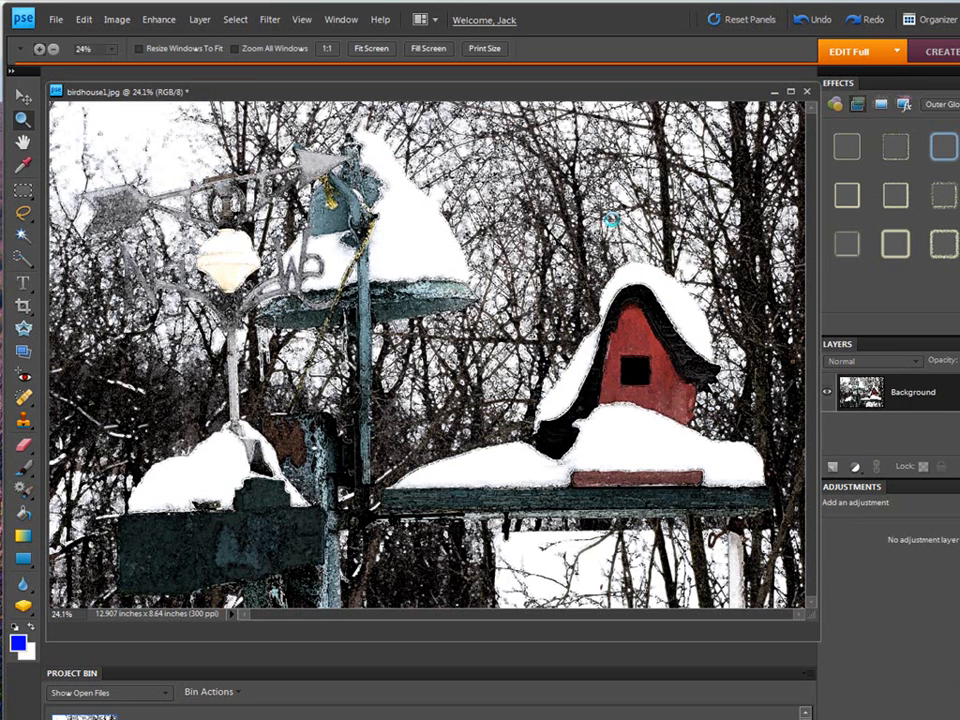